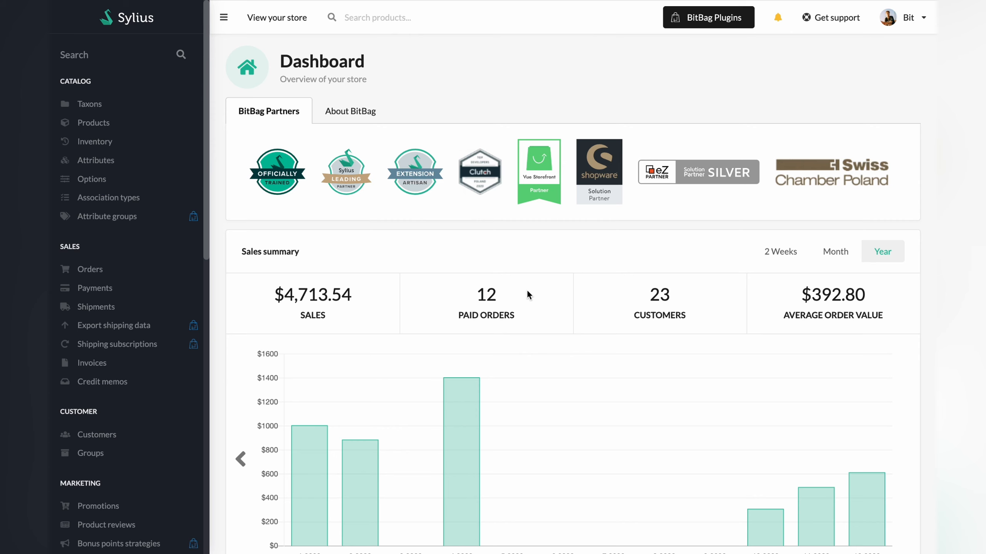
# - Open the form for creating a new channel from the store's Channels configuration
pyautogui.scroll(-5, 153, 384)
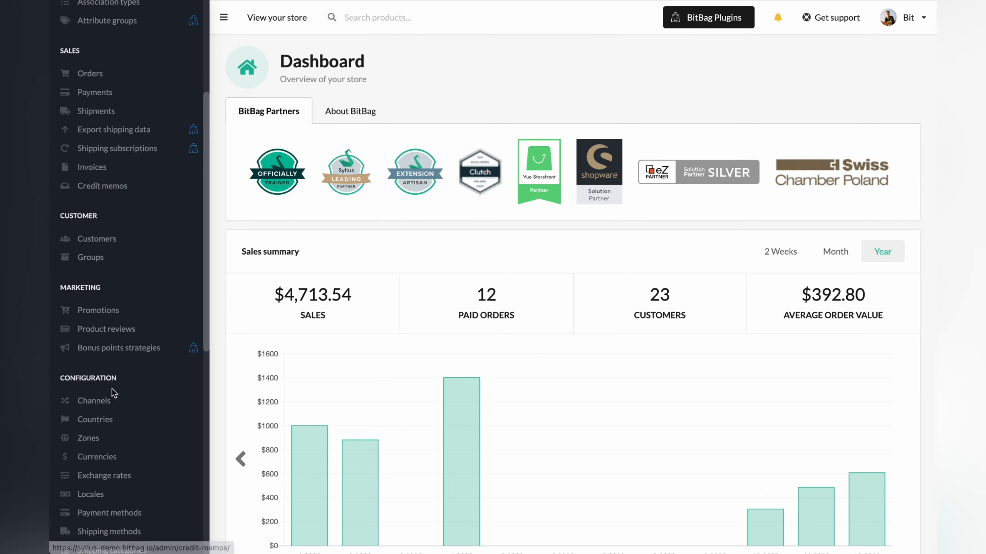
pyautogui.click(95, 401)
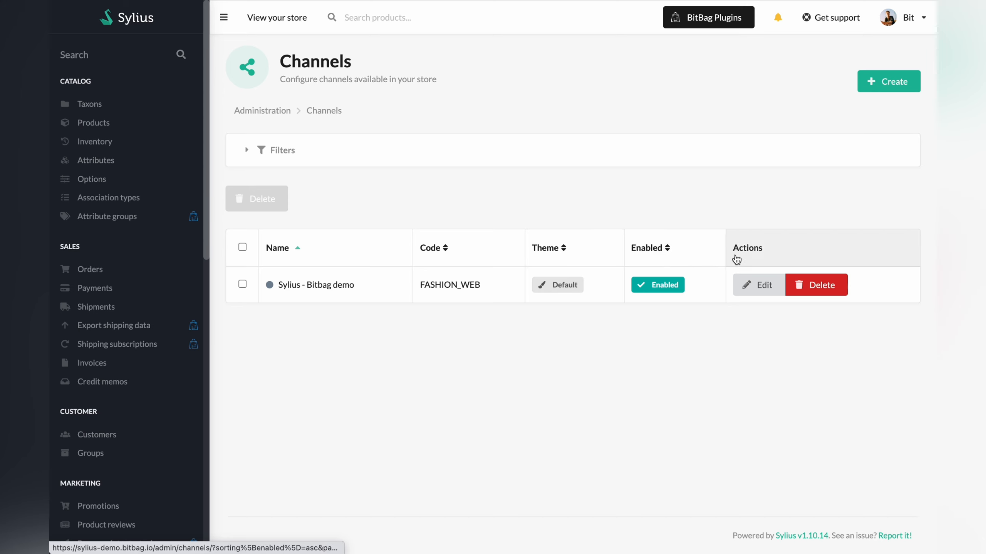
pyautogui.click(873, 87)
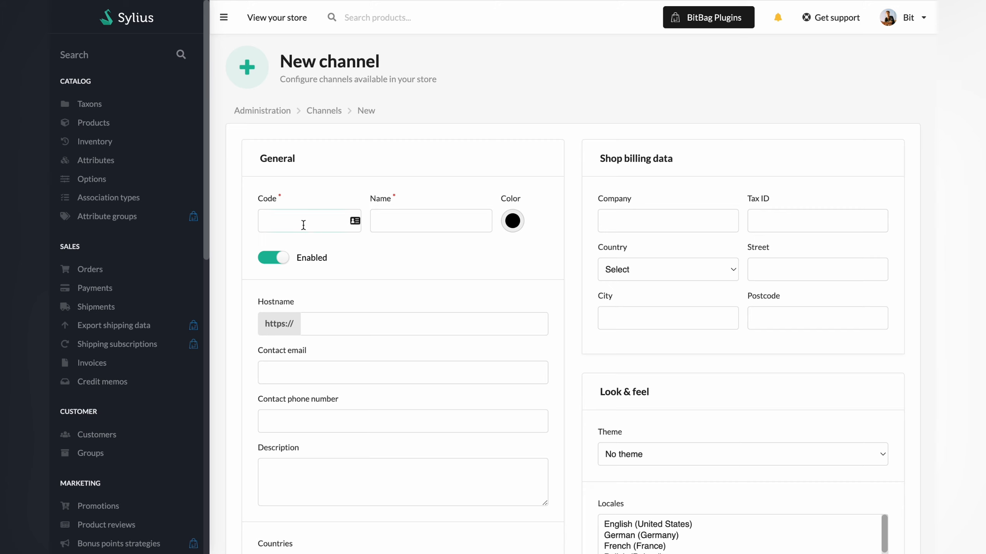
# - Give the new channel the code wholesale, the name Wholesale and a dark red colour
pyautogui.write('wholesaleWholesale')
pyautogui.click(512, 221)
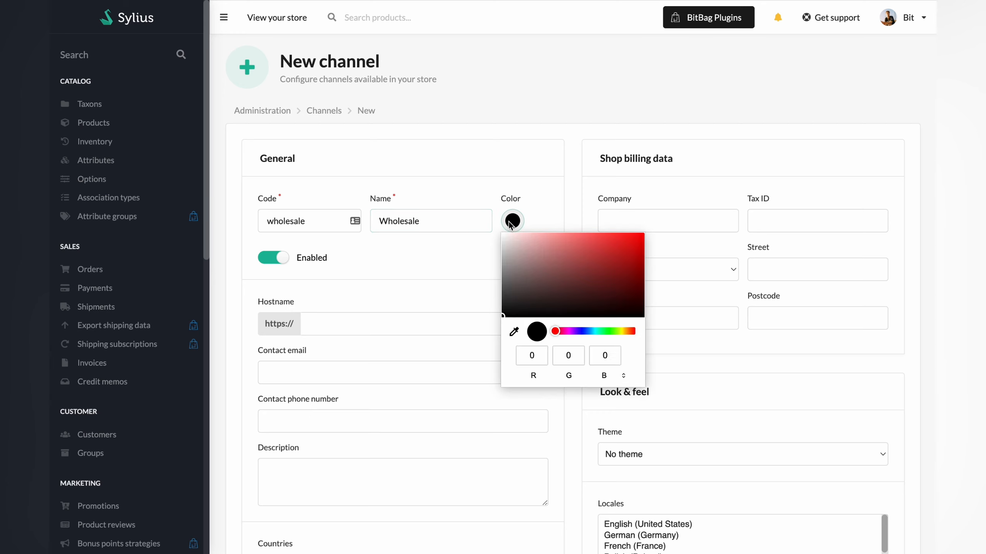
pyautogui.click(631, 261)
pyautogui.click(454, 261)
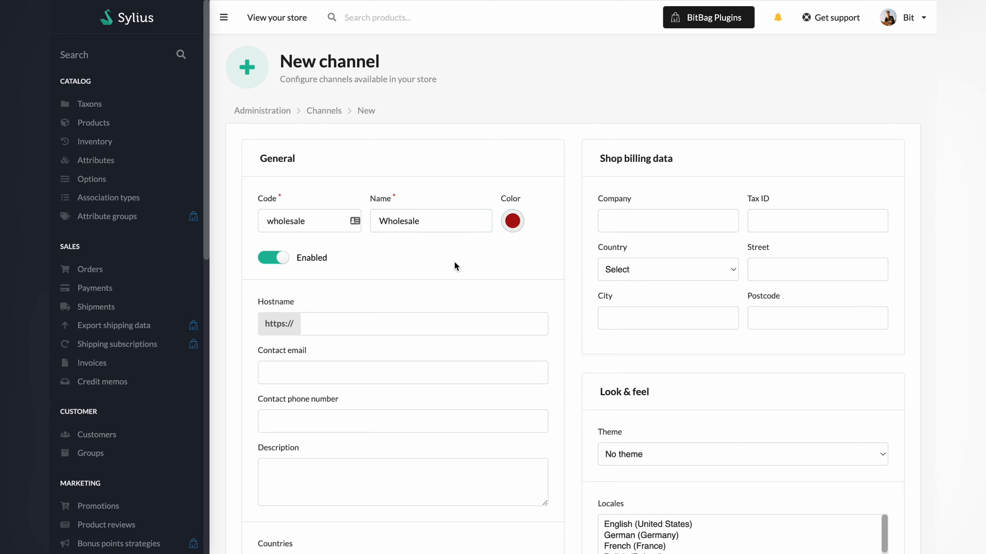
# - Set the channel's hostname to wholesale-sylius.bitbag.io and fill in its contact email
pyautogui.click(400, 325)
pyautogui.write('wholesale-sylius.bitbag.io')
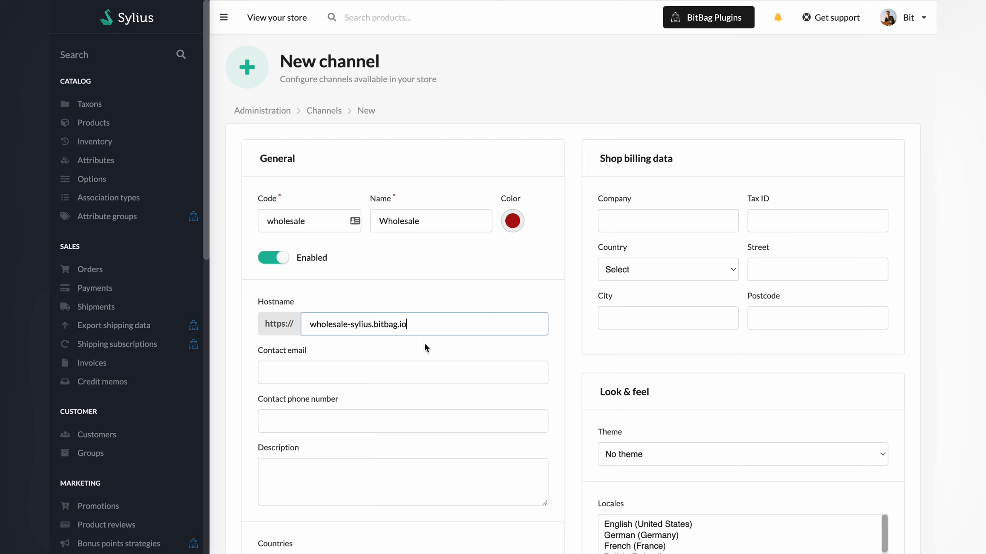
pyautogui.click(417, 371)
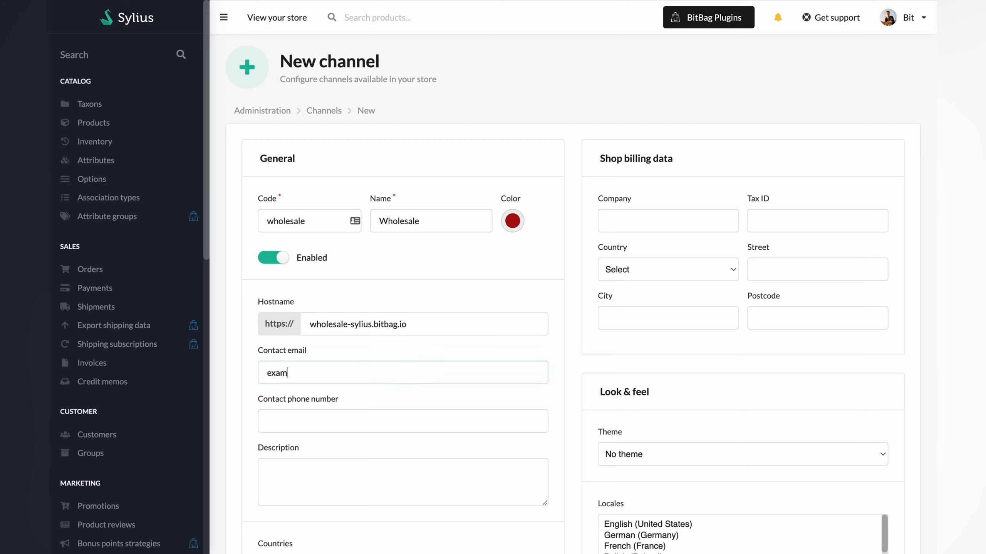
# - Enter a placeholder contact phone number and set the channel's description to xxx
pyautogui.click(423, 422)
pyautogui.write('x')
pyautogui.click(389, 468)
pyautogui.write('xxx')
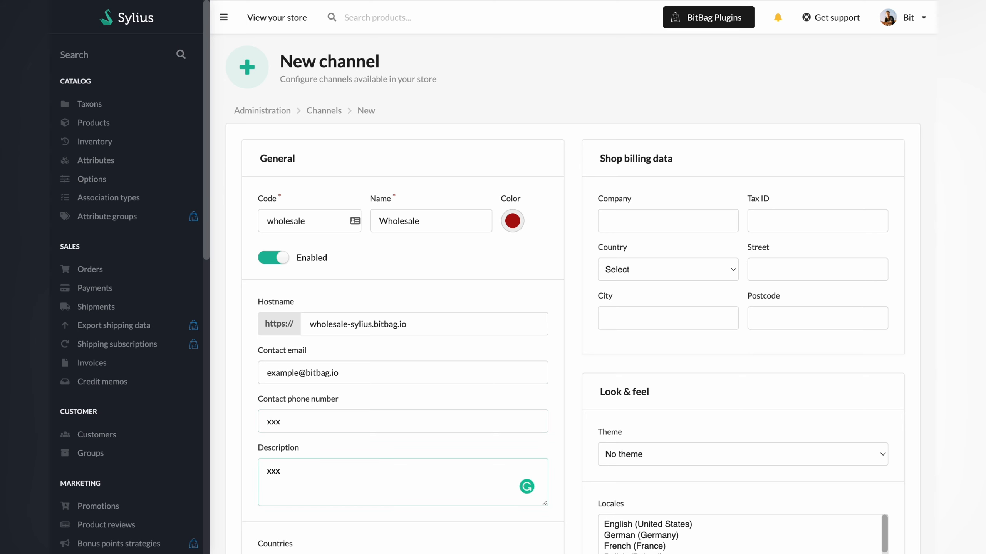
# - Select United States as the channel's country
pyautogui.scroll(-4, 425, 468)
pyautogui.click(353, 434)
pyautogui.scroll(-3, 348, 433)
pyautogui.click(324, 431)
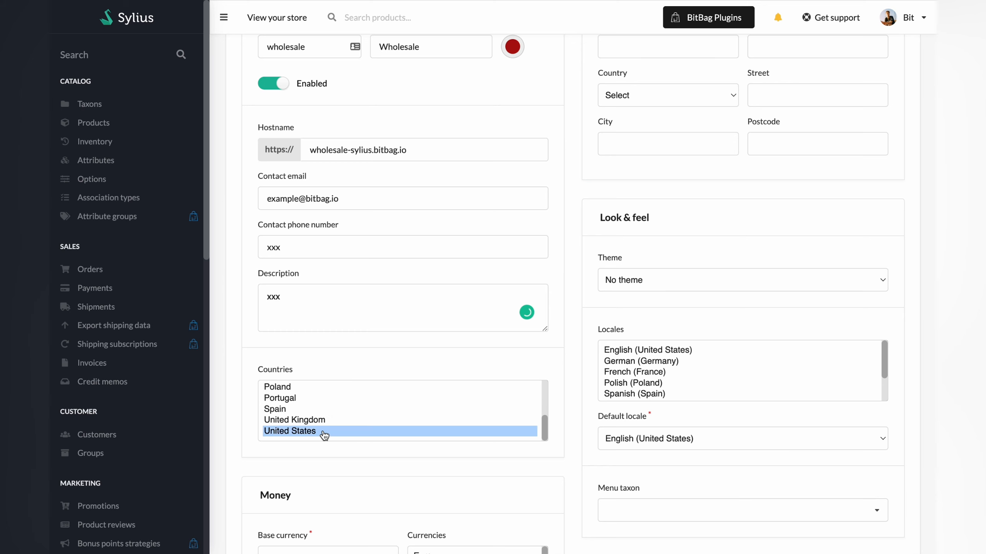
# - Set the channel's base currency to US Dollar and select both Euro and US Dollar as its currencies
pyautogui.scroll(-3, 385, 482)
pyautogui.click(337, 438)
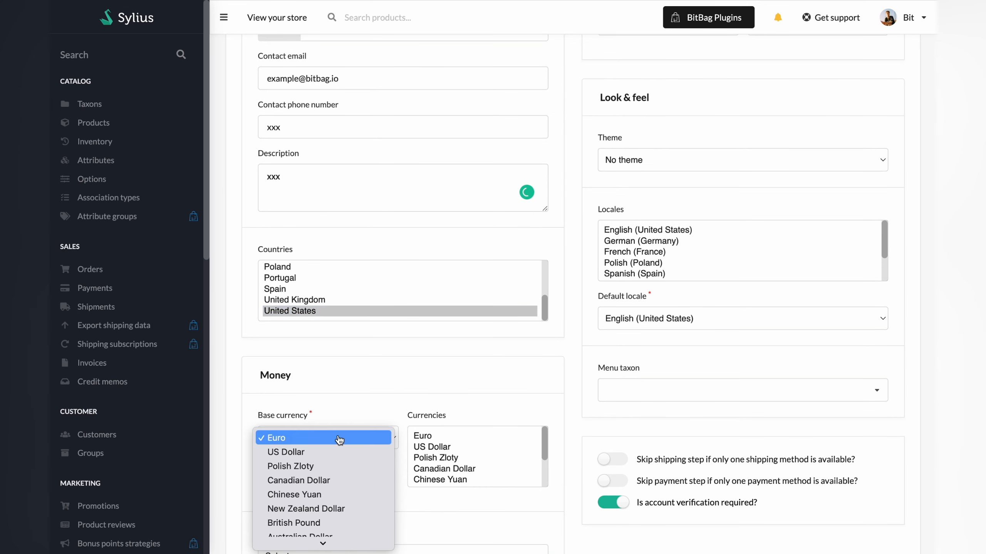
pyautogui.click(334, 452)
pyautogui.click(443, 448)
pyautogui.keyDown('shift'); pyautogui.click(444, 436); pyautogui.keyUp('shift')
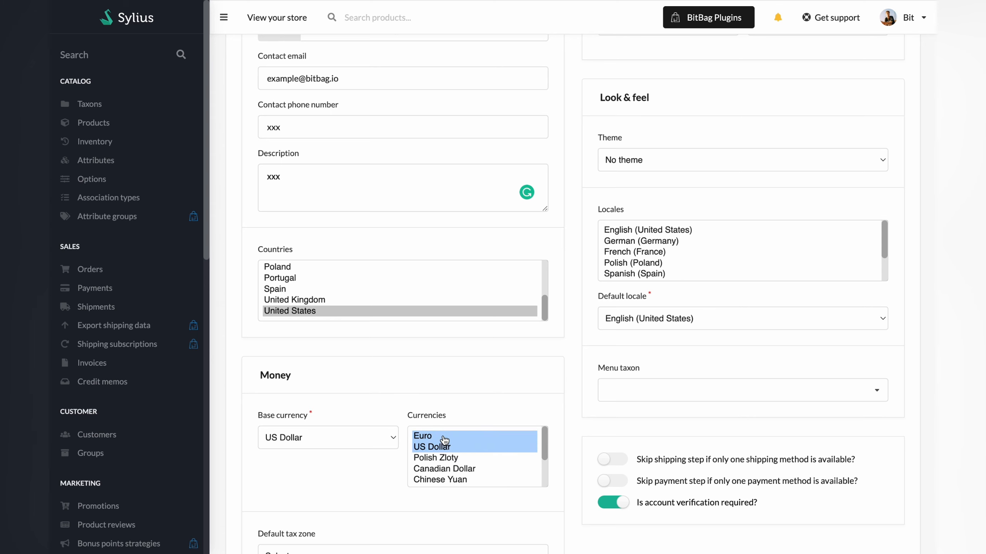
# - Set the default tax zone to United States of America and keep the Order items based tax calculation strategy
pyautogui.scroll(-3, 444, 441)
pyautogui.scroll(-4, 351, 494)
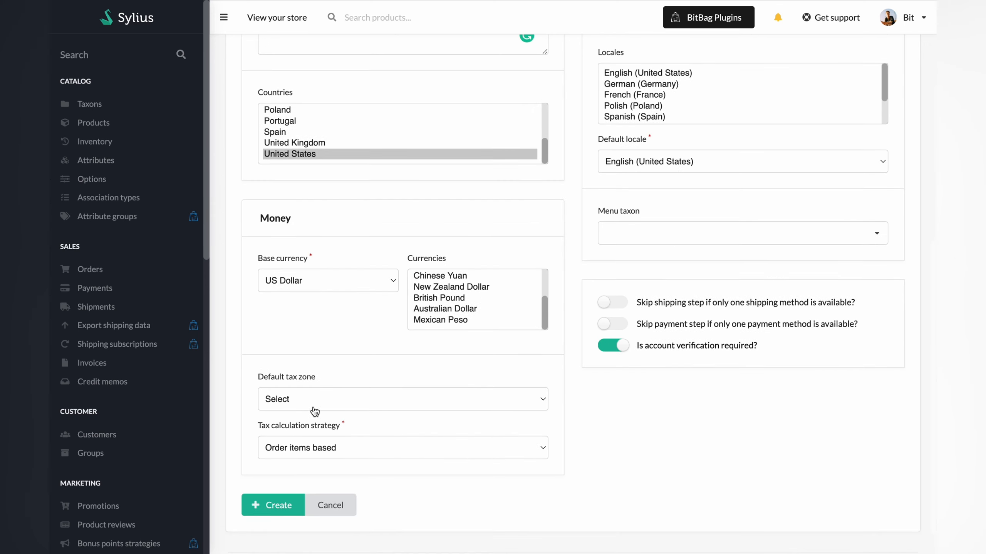
pyautogui.click(300, 395)
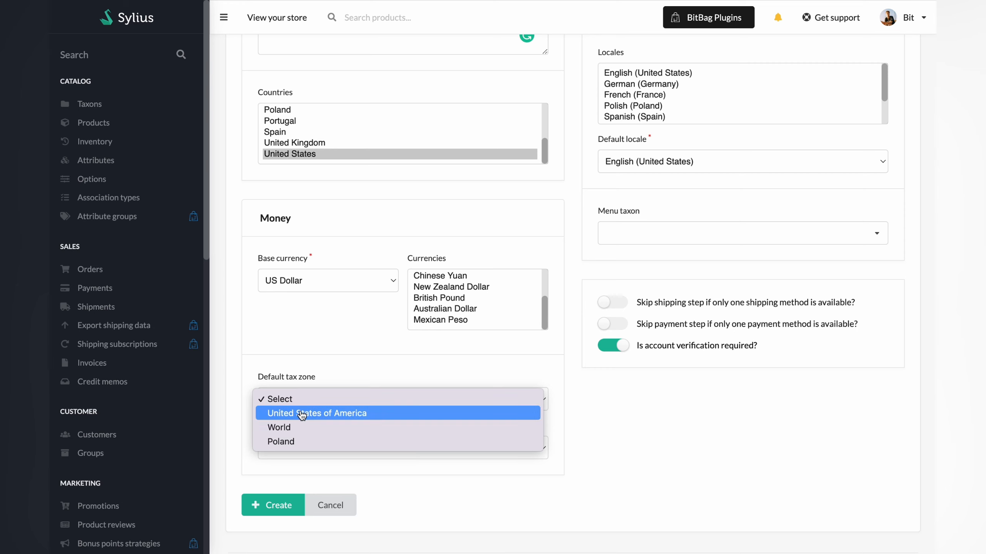
pyautogui.click(301, 414)
pyautogui.click(351, 454)
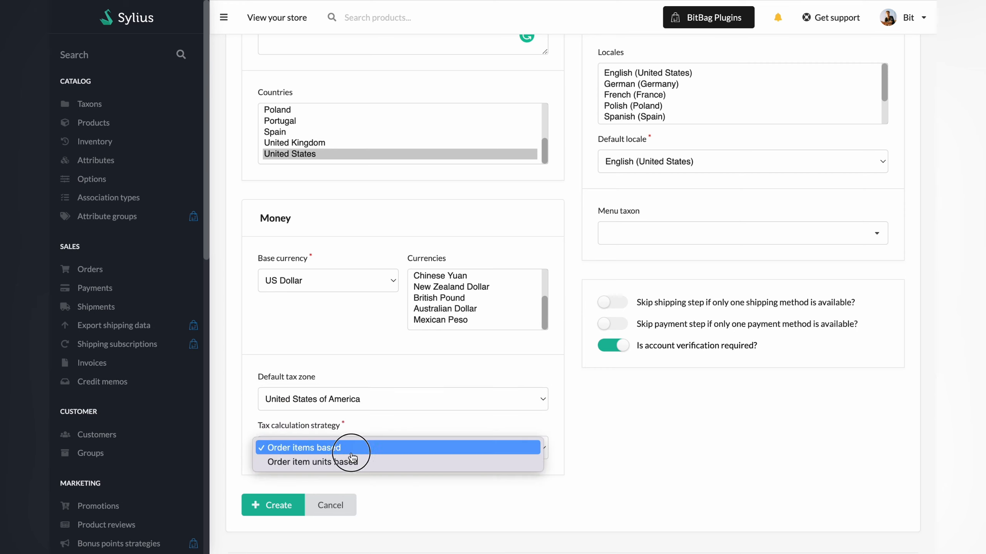
pyautogui.click(347, 448)
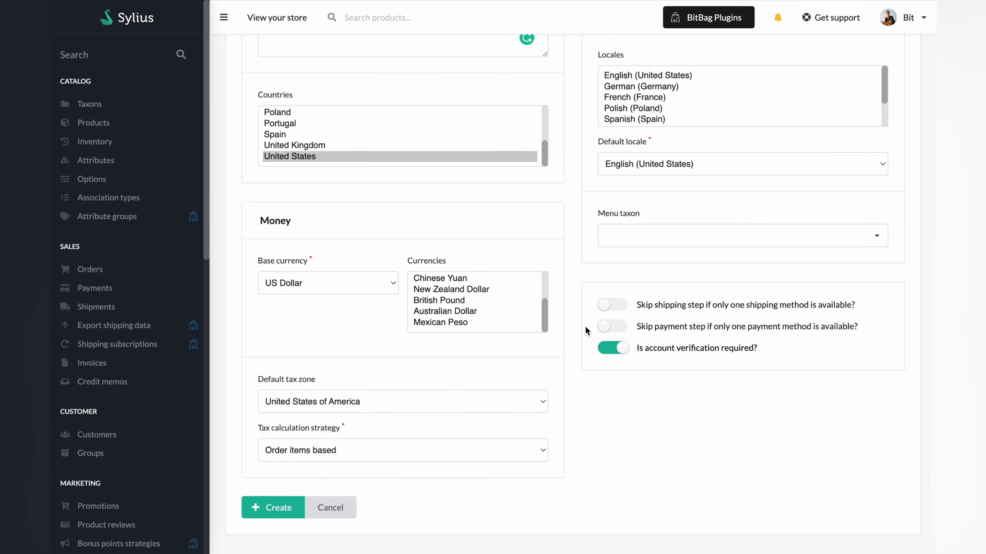
# - Apply the BitBag Demo Theme to the channel
pyautogui.scroll(10, 586, 325)
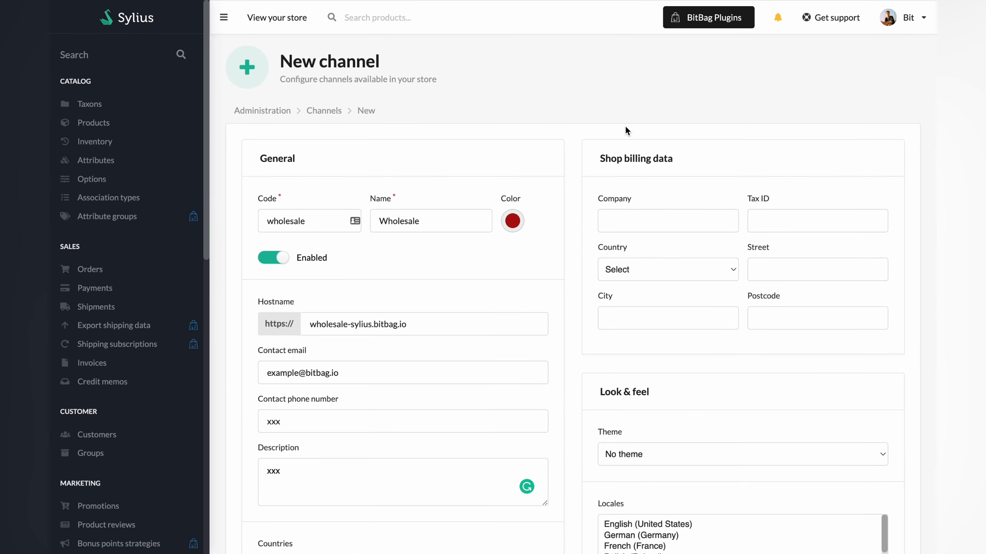
pyautogui.scroll(-1, 686, 283)
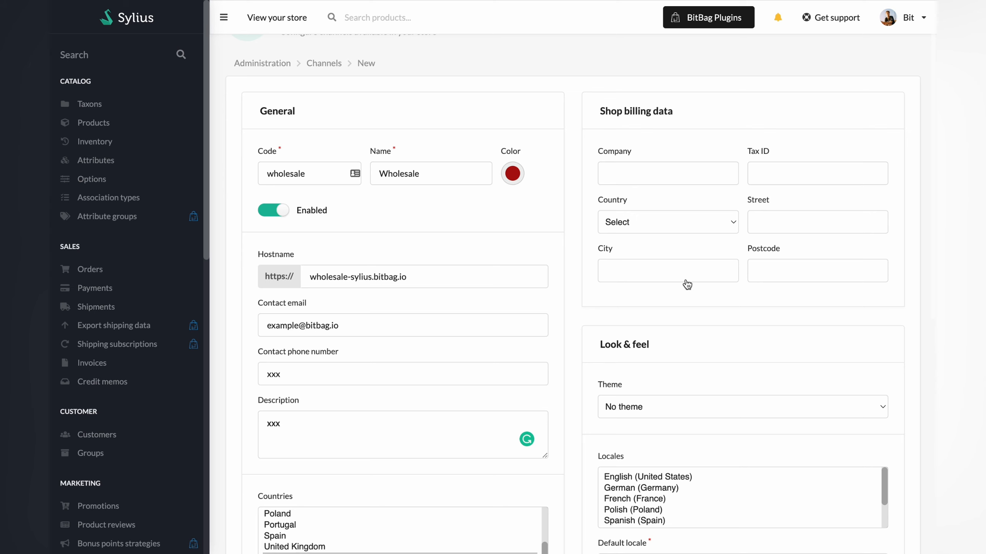
pyautogui.scroll(-3, 687, 285)
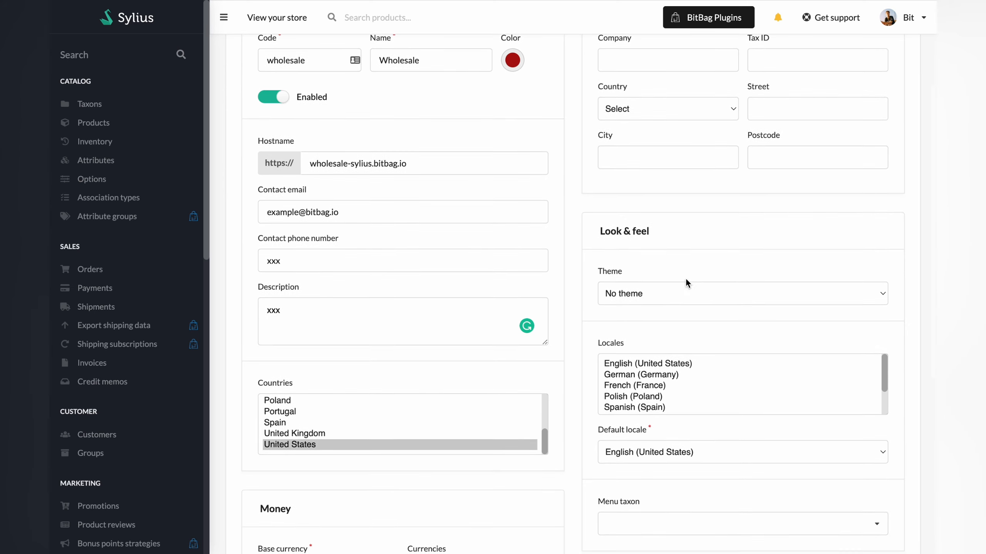
pyautogui.click(661, 294)
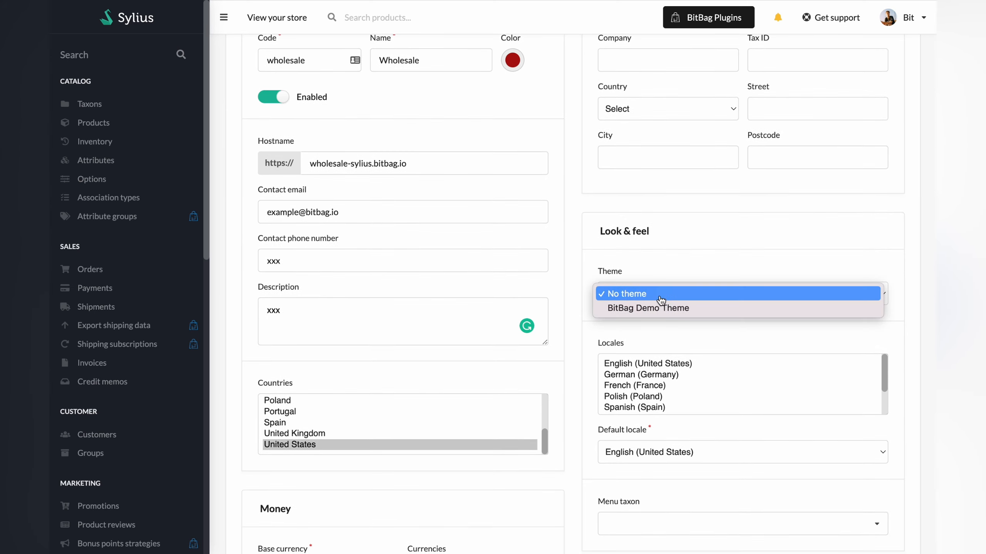
pyautogui.click(664, 308)
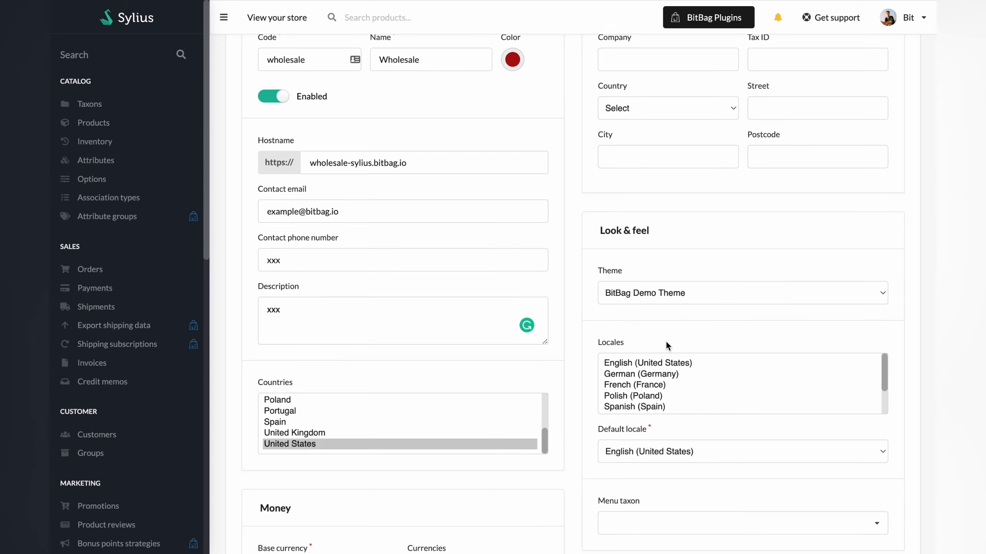
# - Select English (United States) as the channel's locale and as its default locale
pyautogui.scroll(-1, 664, 341)
pyautogui.click(646, 328)
pyautogui.scroll(-2, 690, 426)
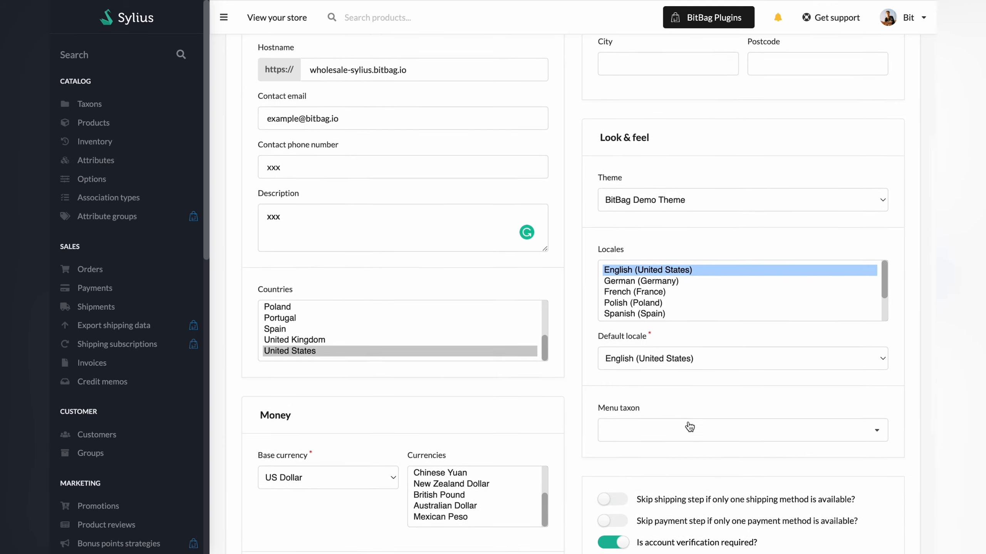
pyautogui.click(630, 356)
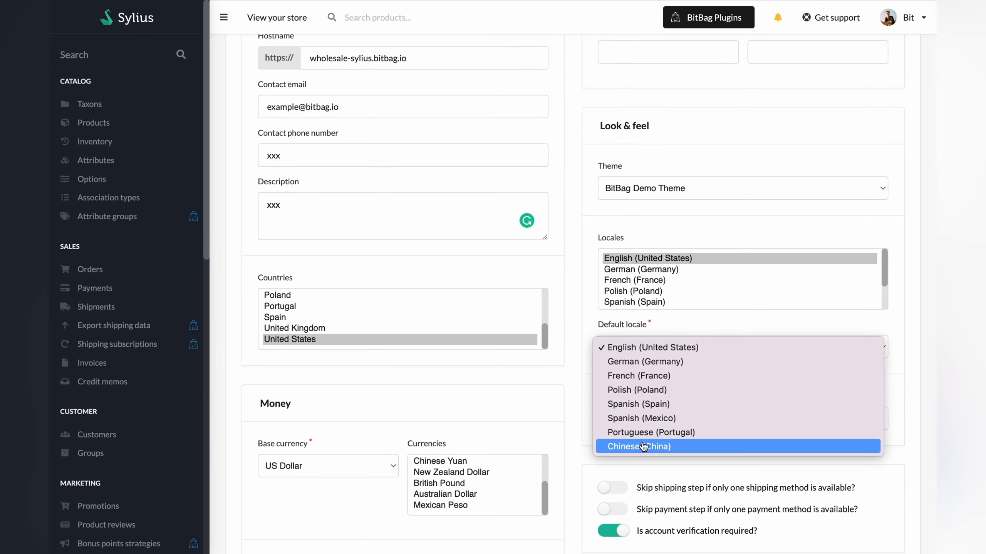
pyautogui.click(626, 351)
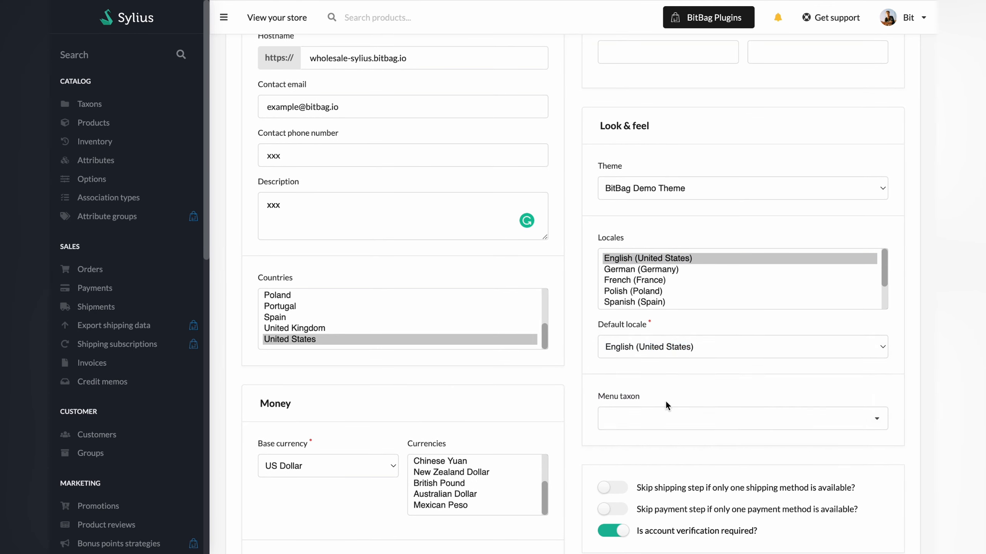
# - Set the channel's menu taxon to Category / T-shirts
pyautogui.scroll(-2, 665, 401)
pyautogui.click(637, 366)
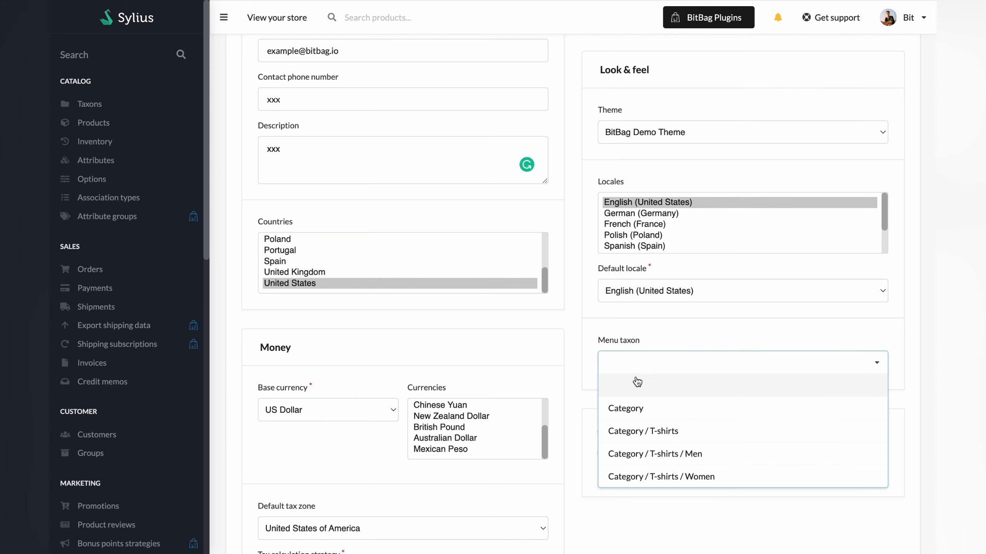
pyautogui.click(638, 443)
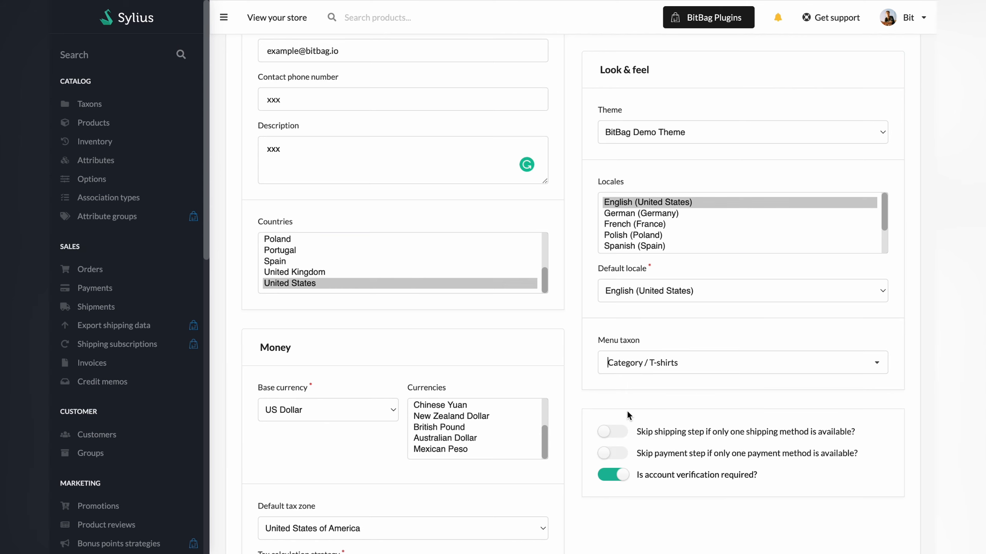
# - Enable skipping the shipping step and the payment step when only one method is available
pyautogui.scroll(-3, 627, 410)
pyautogui.click(604, 341)
pyautogui.click(605, 361)
pyautogui.scroll(-1, 615, 410)
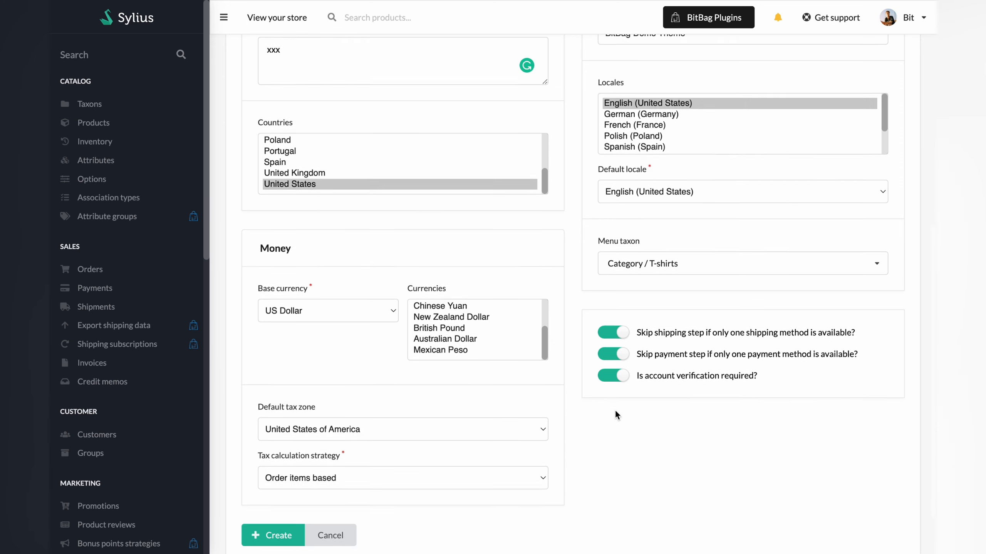
# - Create the Wholesale channel and return to the channel list
pyautogui.scroll(-2, 615, 414)
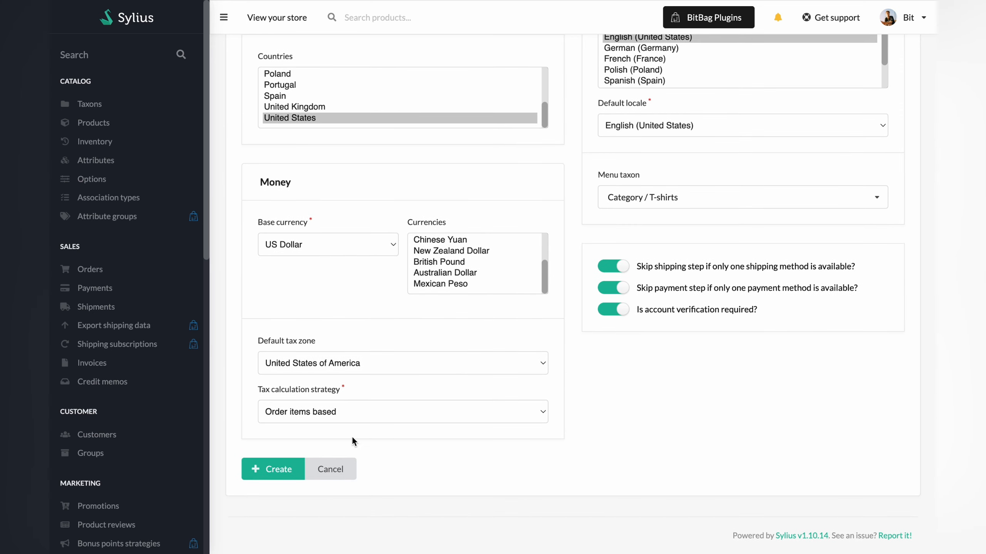
pyautogui.click(270, 469)
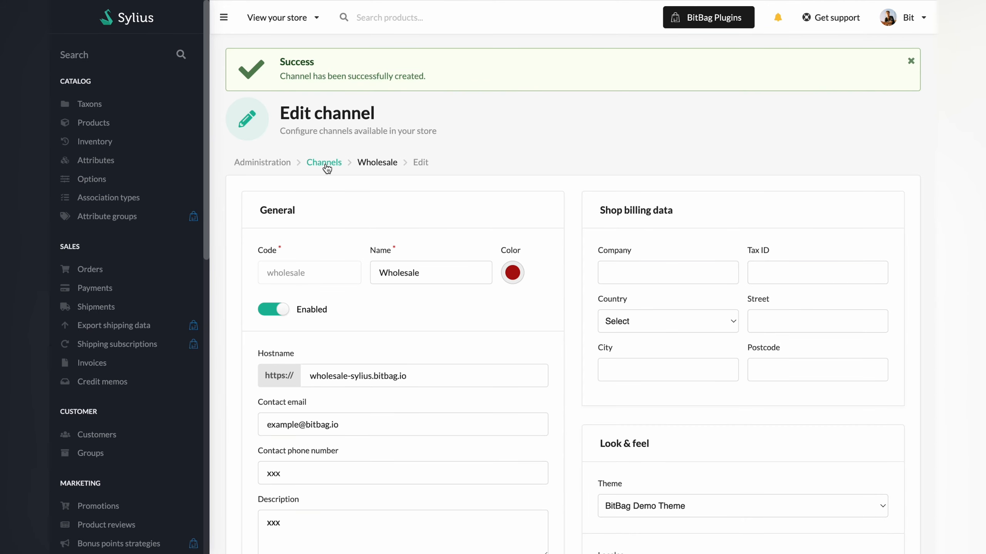
pyautogui.click(326, 164)
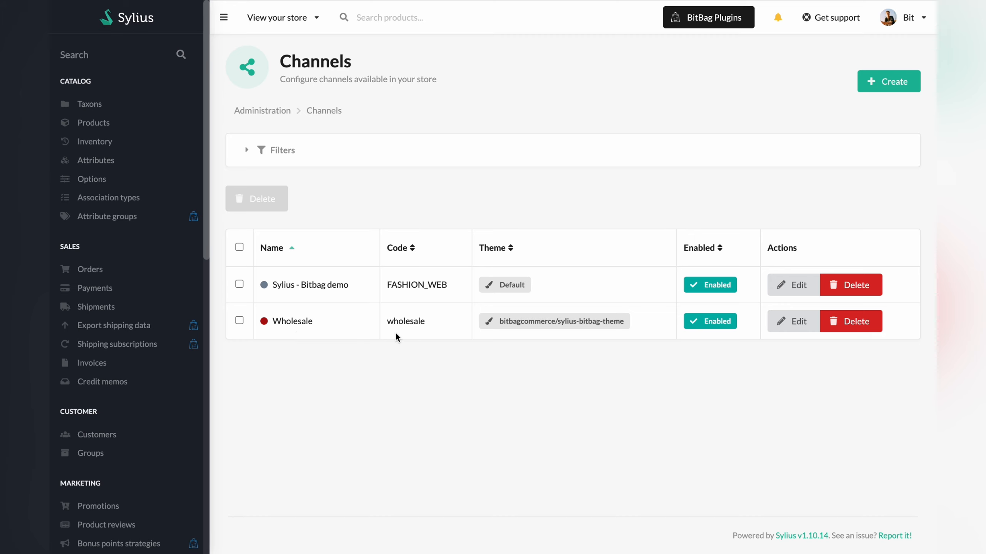
# - Open the 000F office grey jeans product for editing, switching its Wholesale channel on and back off
pyautogui.click(92, 129)
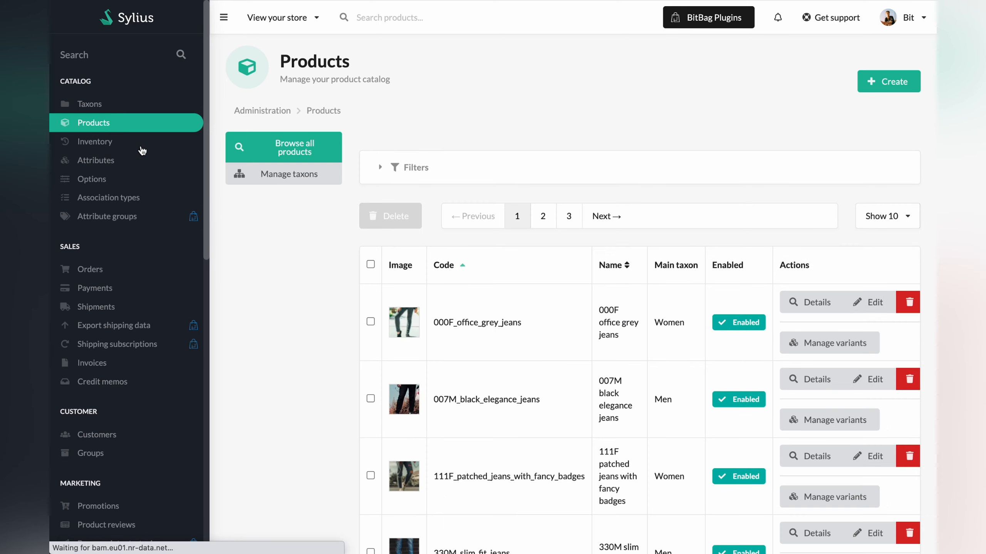
pyautogui.click(858, 305)
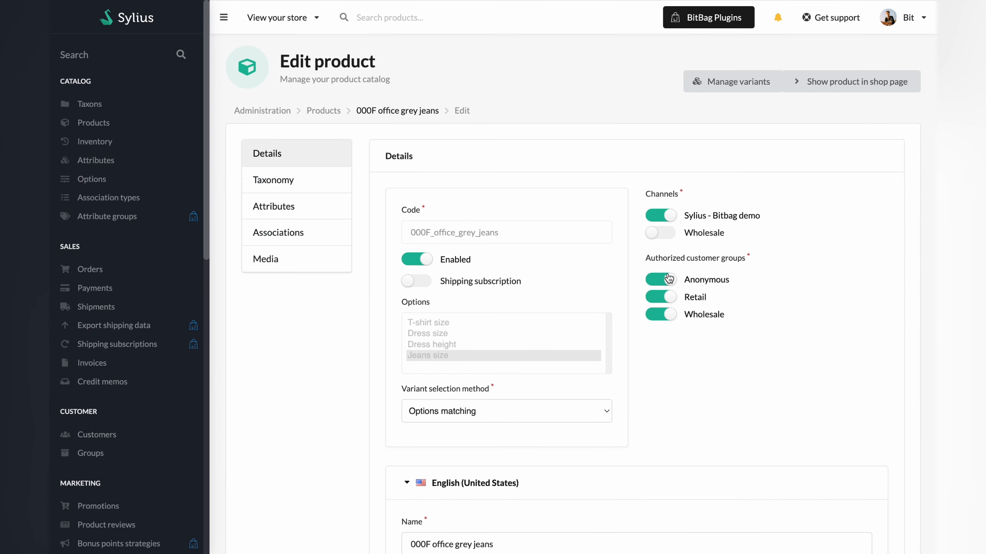
pyautogui.click(654, 237)
pyautogui.click(660, 232)
# - List the product's variants and open variant S for editing
pyautogui.click(730, 85)
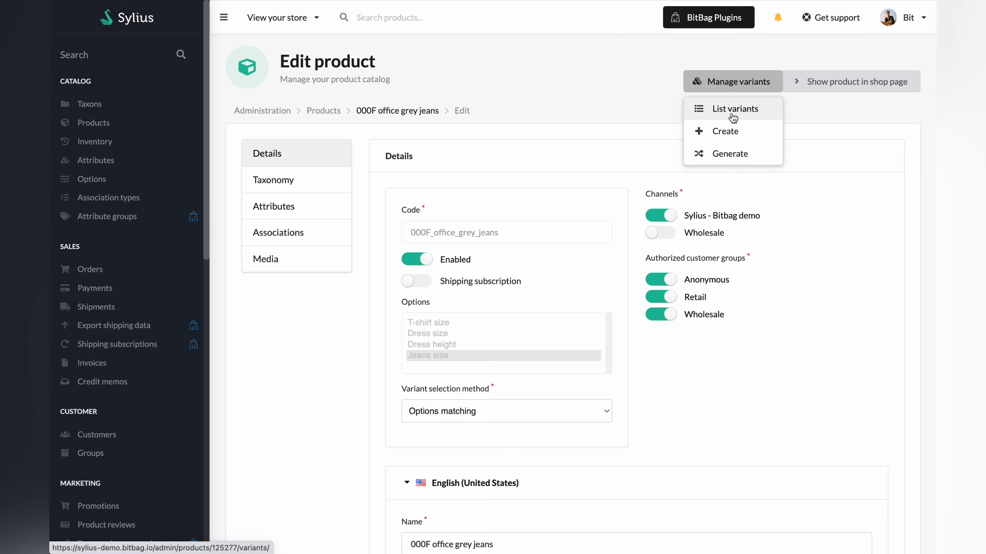
pyautogui.click(733, 108)
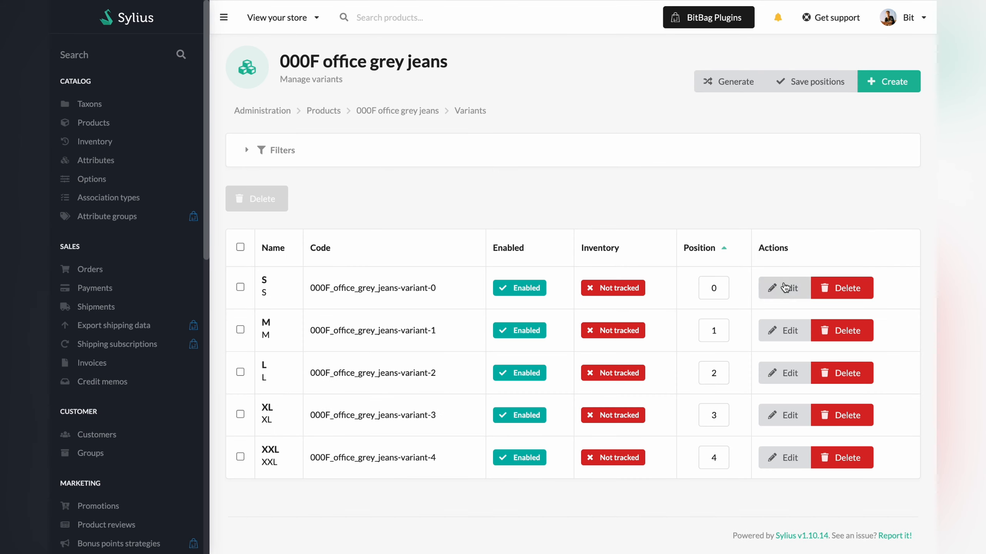
pyautogui.click(783, 288)
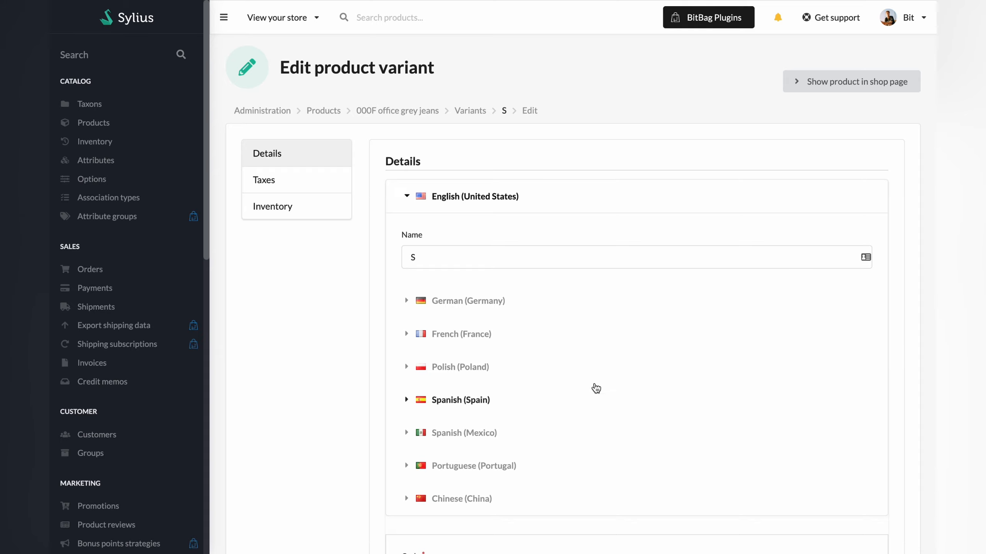
# - Review variant S's price and original price fields for the Sylius - Bitbag demo and Wholesale channels
pyautogui.scroll(-5, 594, 389)
pyautogui.click(550, 468)
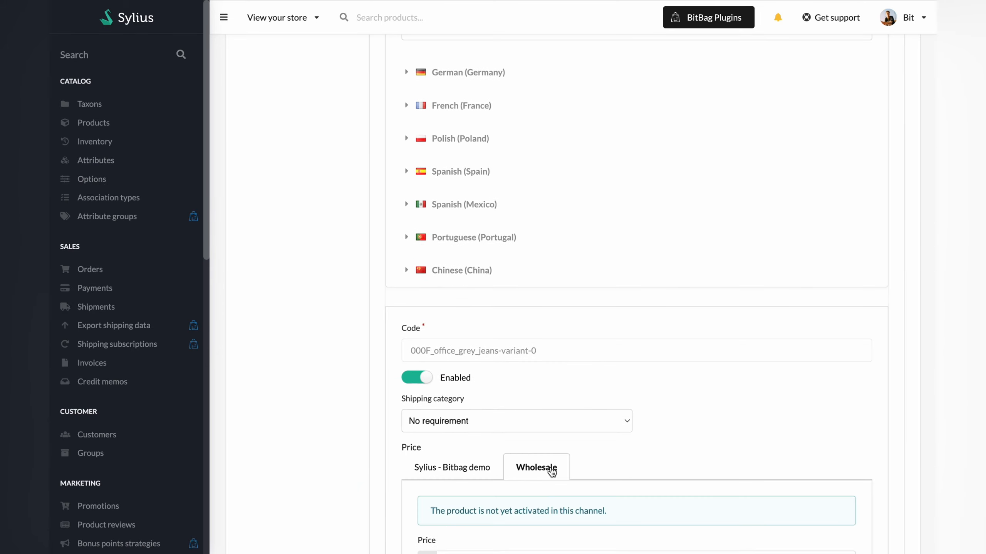
pyautogui.scroll(-3, 549, 471)
pyautogui.click(462, 341)
pyautogui.click(532, 336)
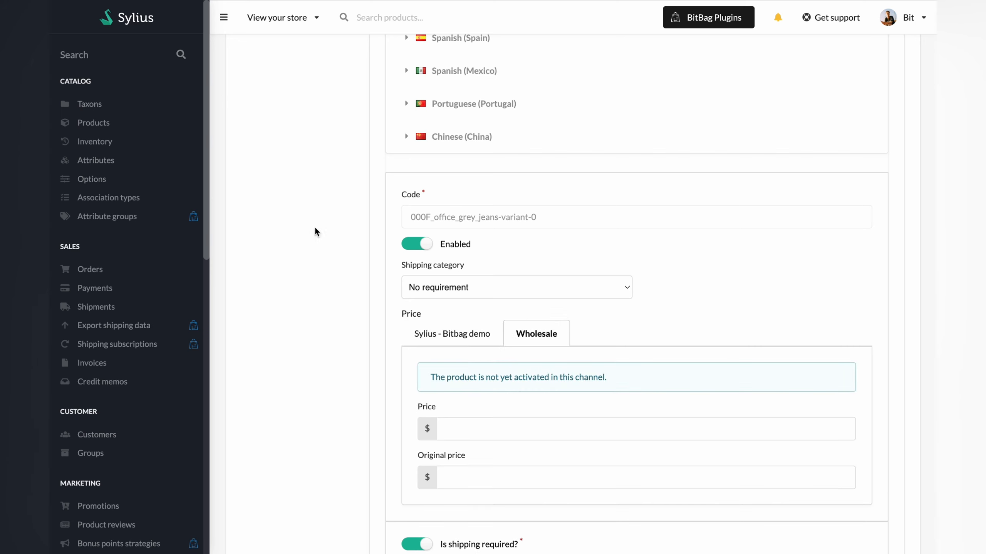
# - Start a new taxon with the code wholesale_main and Category / T-shirts as its parent
pyautogui.click(92, 110)
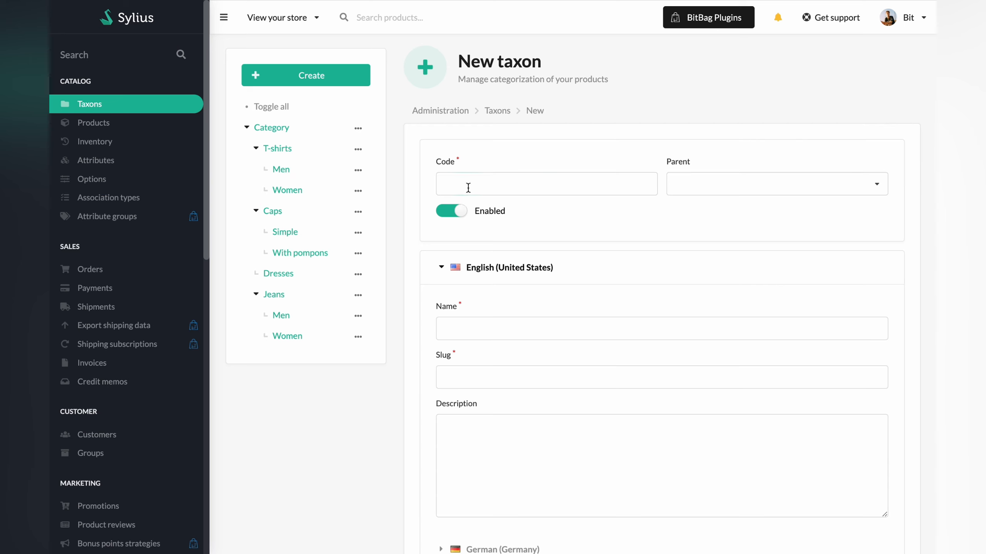
pyautogui.write('wholesale_main')
pyautogui.click(701, 175)
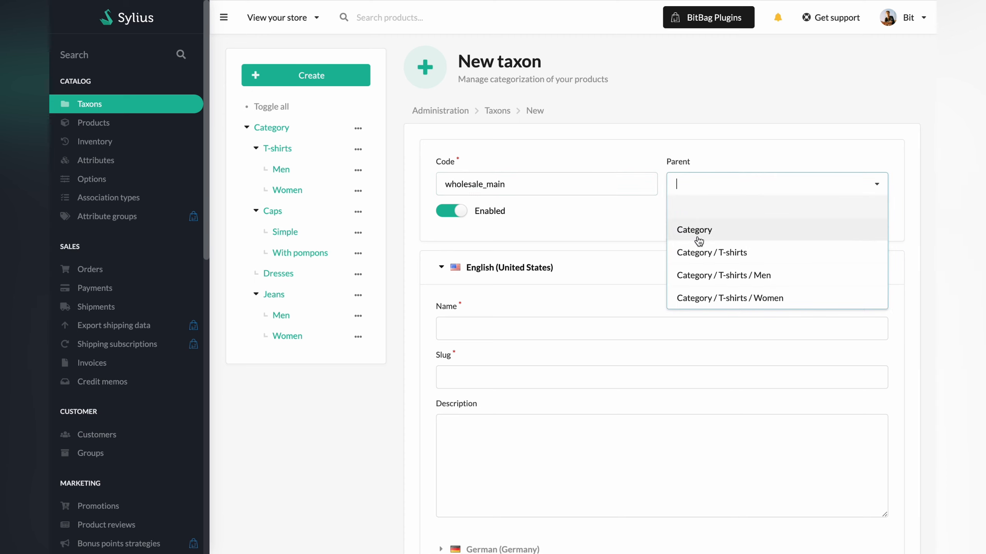
pyautogui.click(701, 253)
# - Name the taxon Wholesale Main in English (United States), give it the description xxx, and create it
pyautogui.scroll(-2, 527, 233)
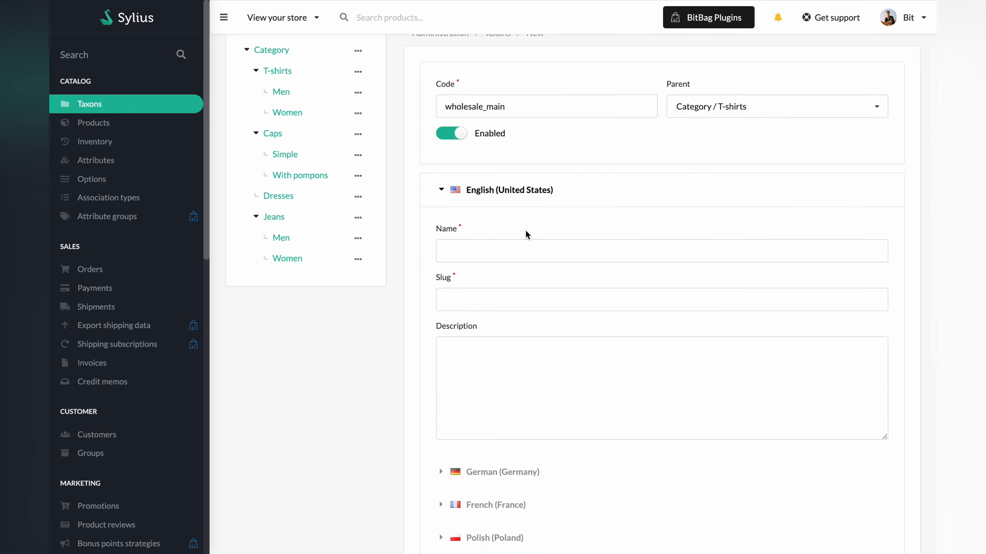
pyautogui.write('Wholesale')
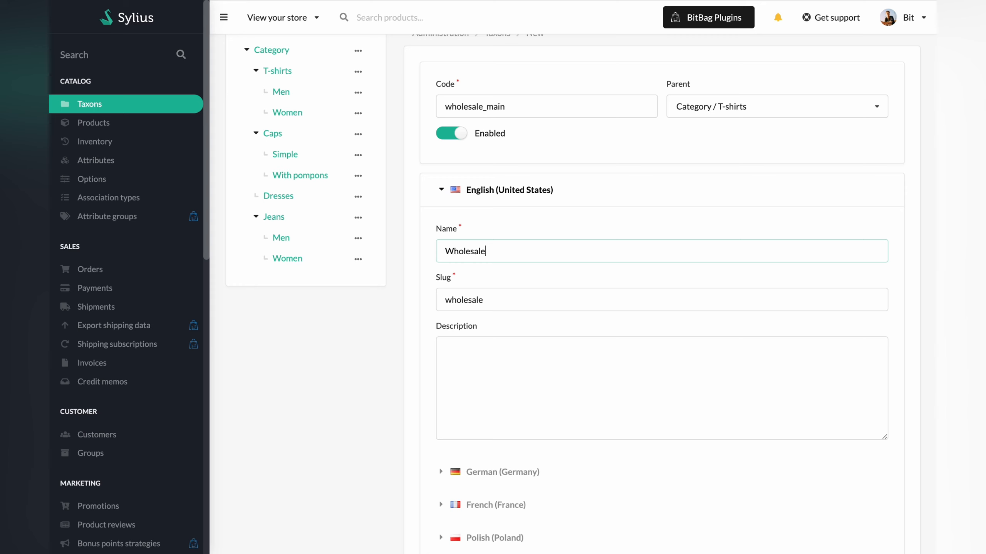
pyautogui.write(' Main')
pyautogui.click(565, 357)
pyautogui.scroll(-3, 563, 360)
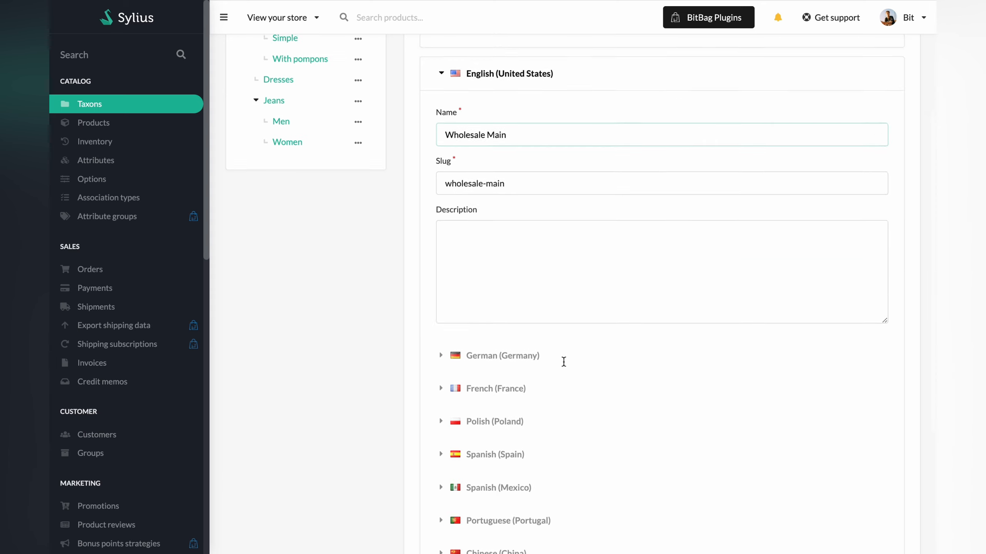
pyautogui.write('aaa')
pyautogui.scroll(-5, 534, 333)
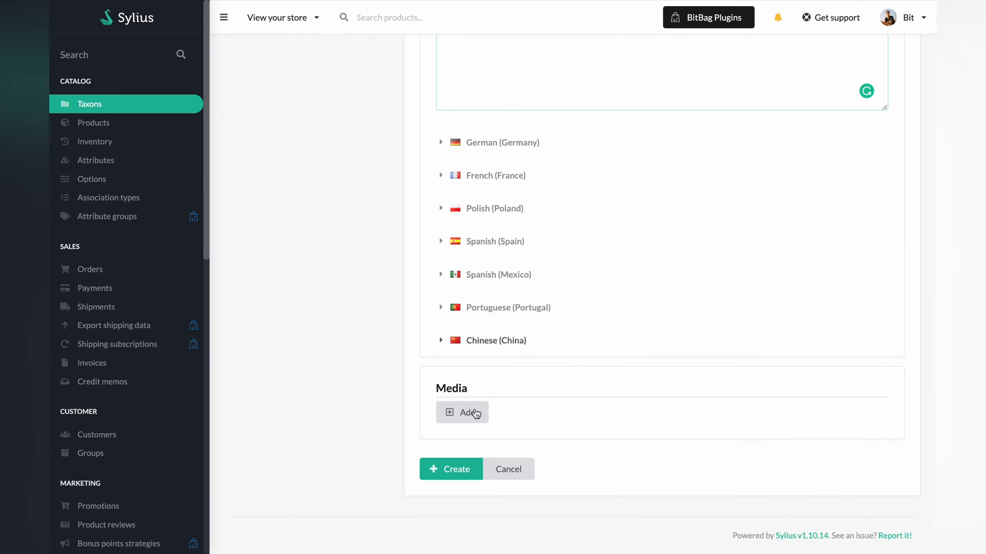
pyautogui.click(446, 467)
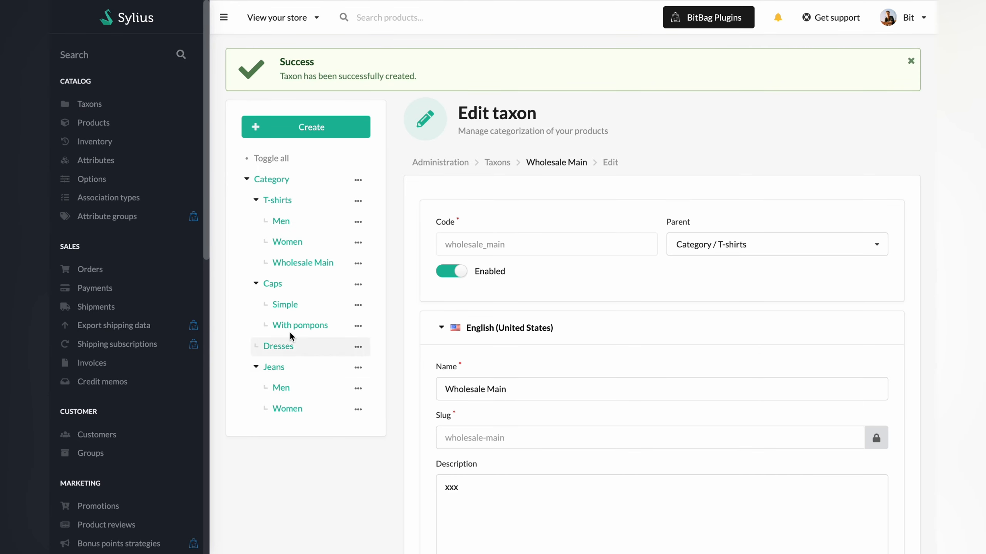
# - Open the Wholesale channel for editing from the channel list
pyautogui.scroll(-5, 125, 277)
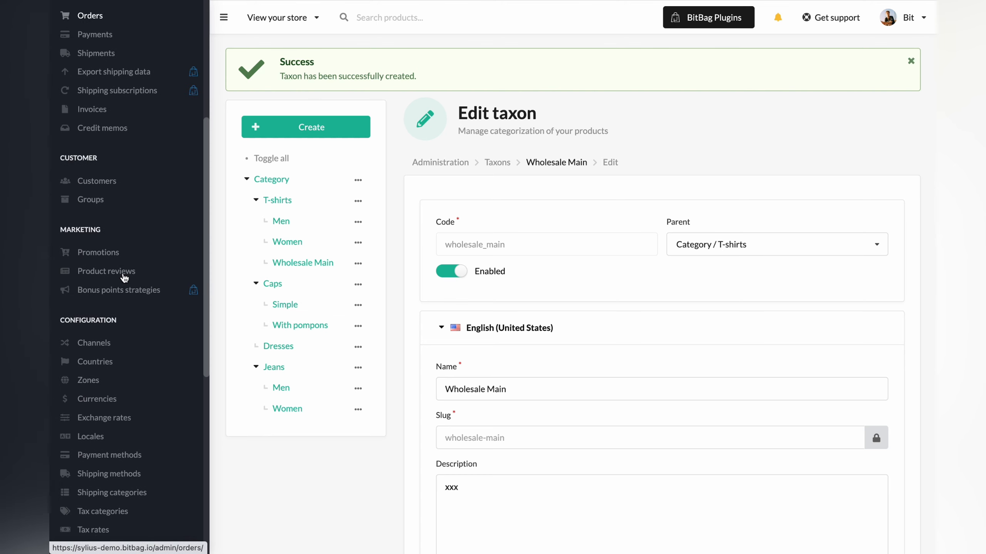
pyautogui.click(94, 332)
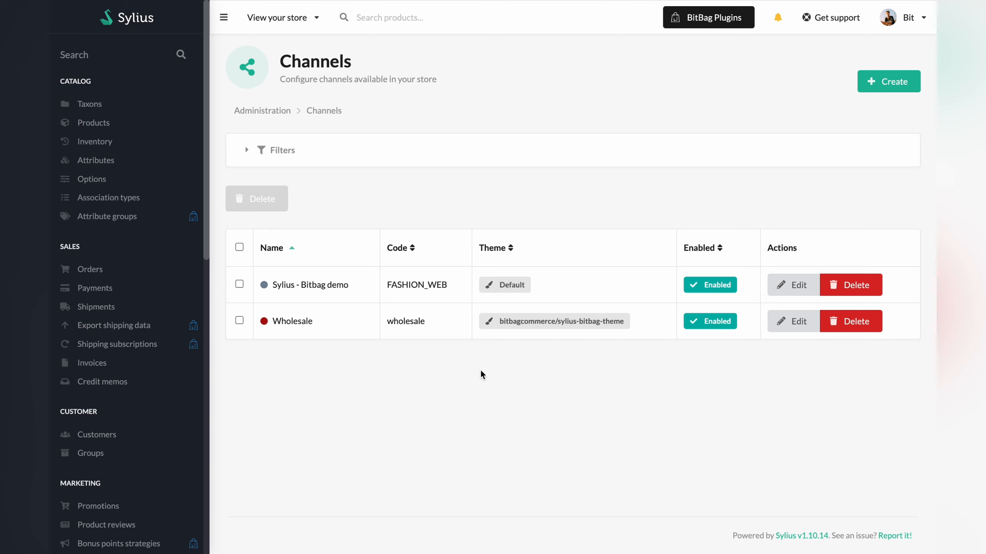
pyautogui.click(787, 322)
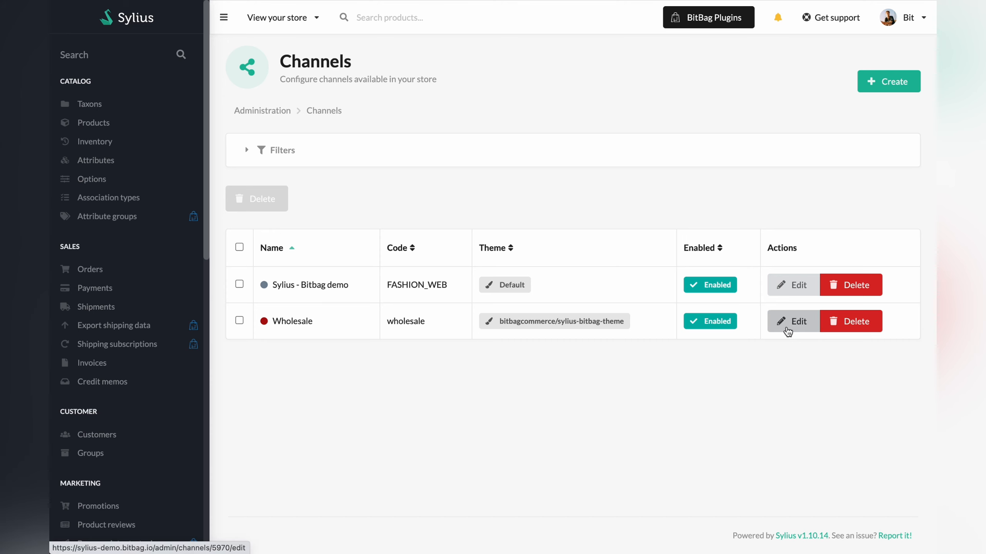
# - Set the Wholesale channel's menu taxon to Category / T-shirts / Wholesale Main and save the channel
pyautogui.scroll(-5, 736, 394)
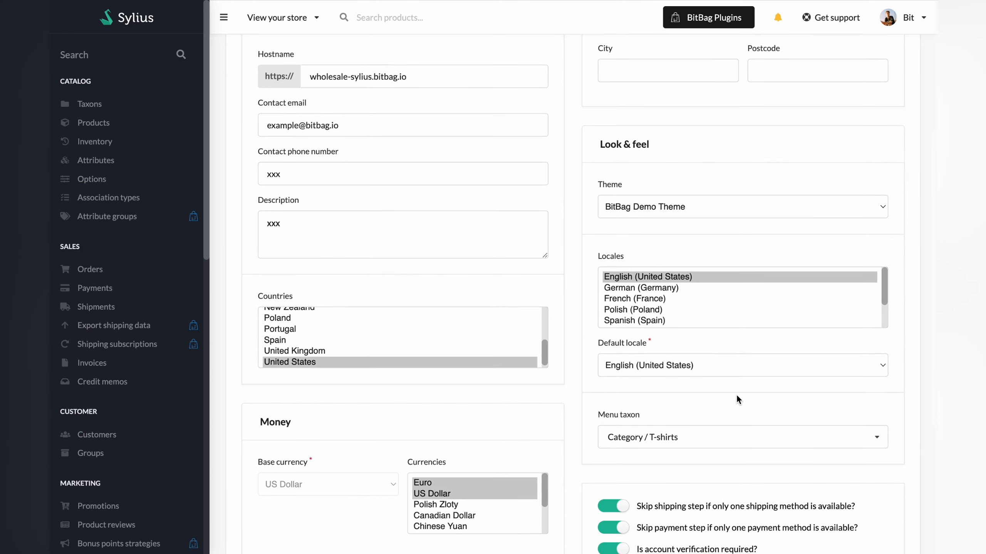
pyautogui.click(727, 437)
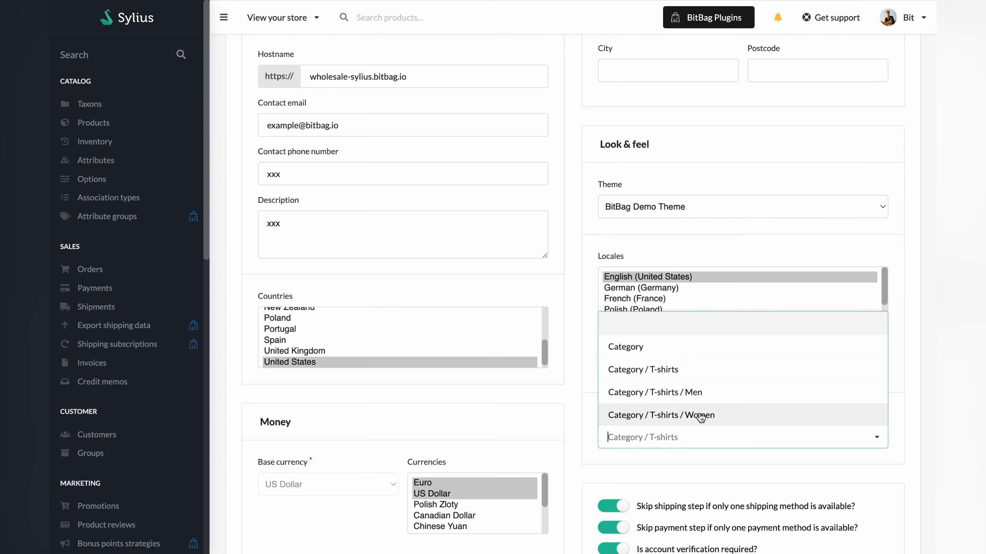
pyautogui.write('whol')
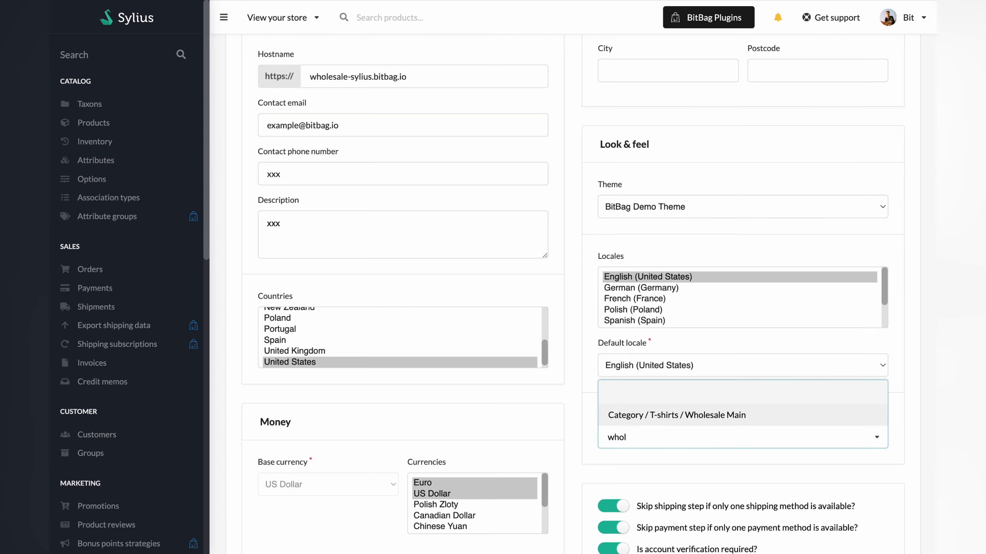
pyautogui.click(691, 415)
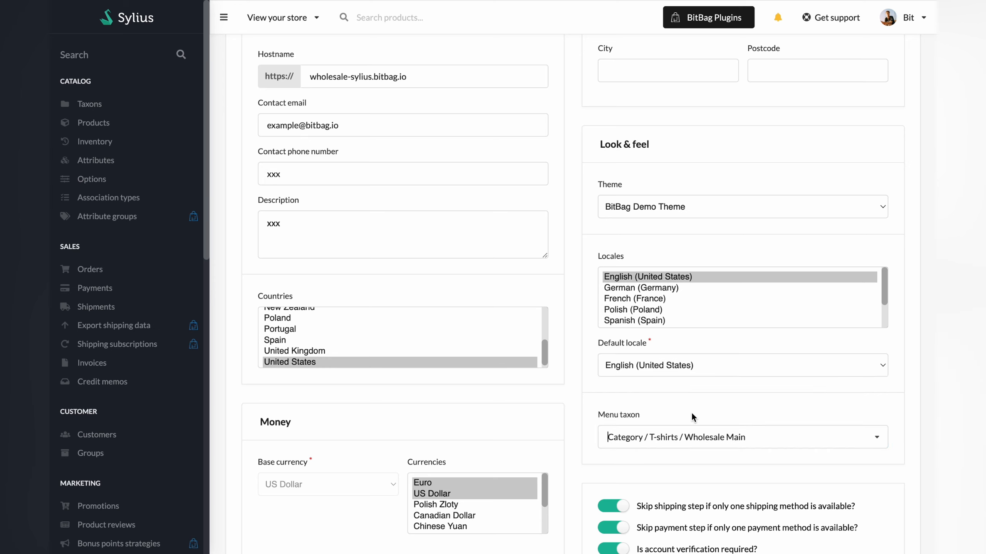
pyautogui.scroll(-5, 530, 469)
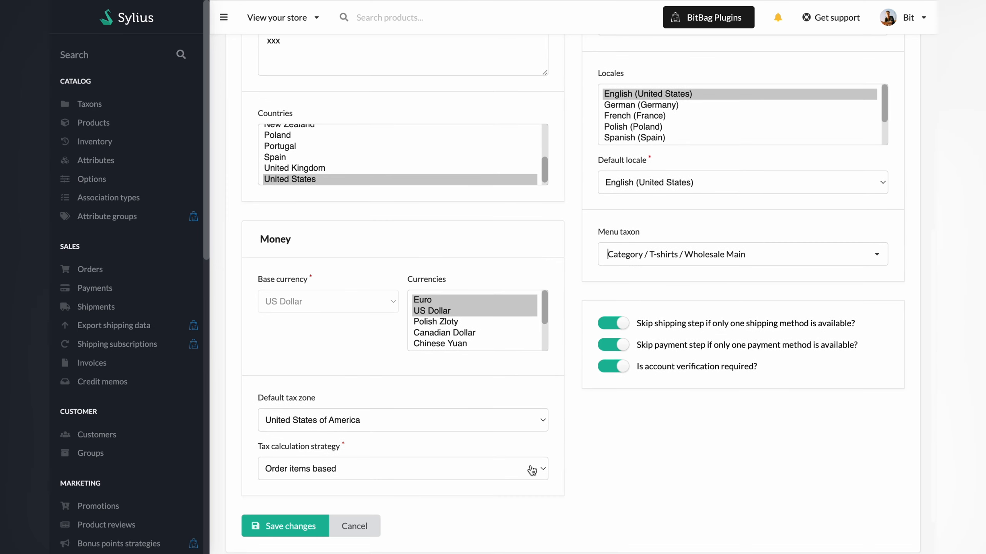
pyautogui.click(322, 524)
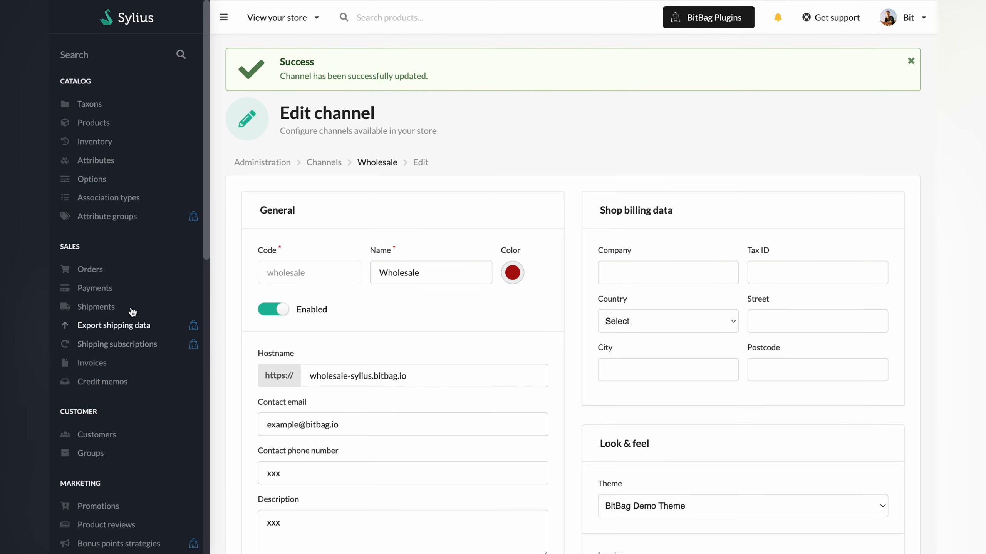
# - View the store's orders and payments lists to check which channel each entry belongs to
pyautogui.click(89, 269)
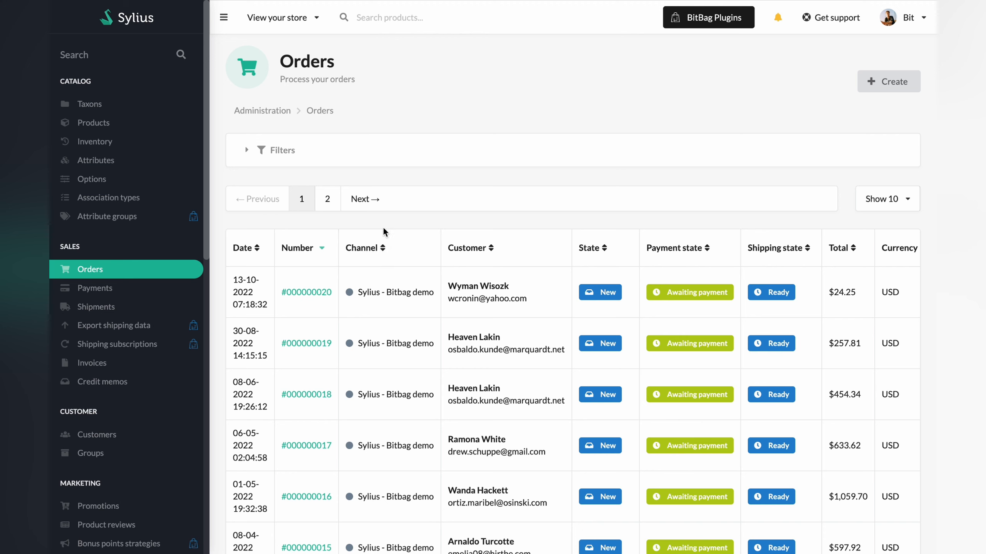
pyautogui.click(121, 294)
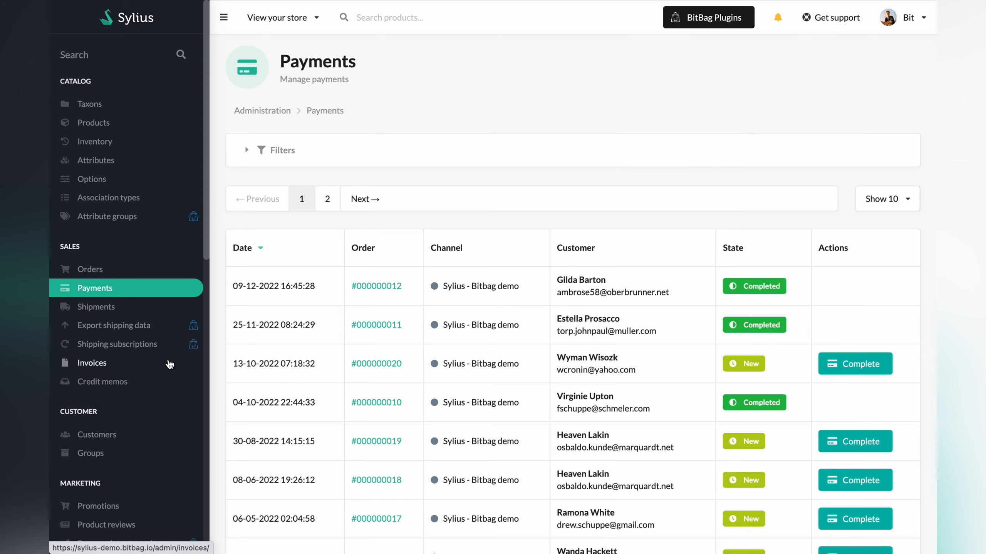
# - Open the New Year promotion to examine its channel availability and per-channel amounts
pyautogui.scroll(-2, 169, 364)
pyautogui.scroll(-2, 169, 363)
pyautogui.click(98, 362)
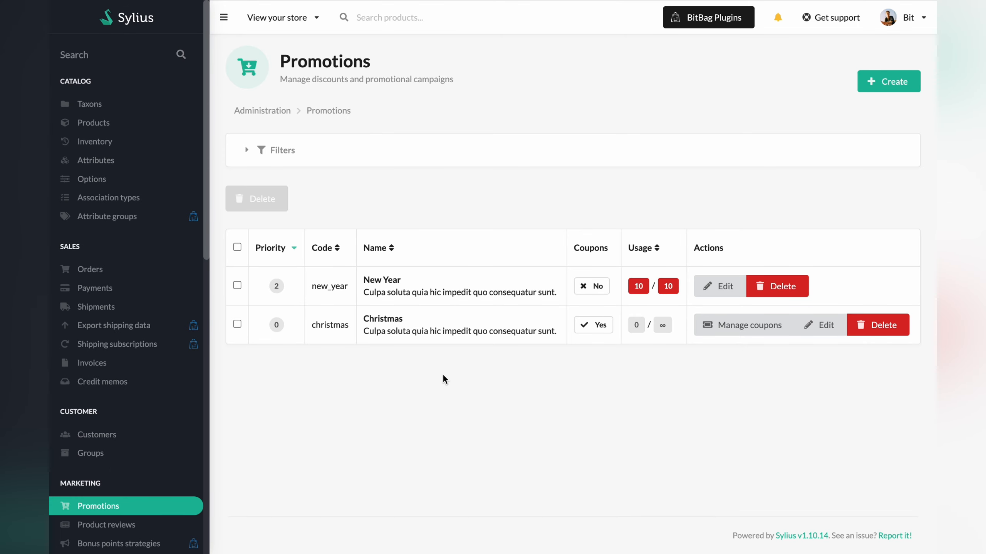
pyautogui.click(717, 286)
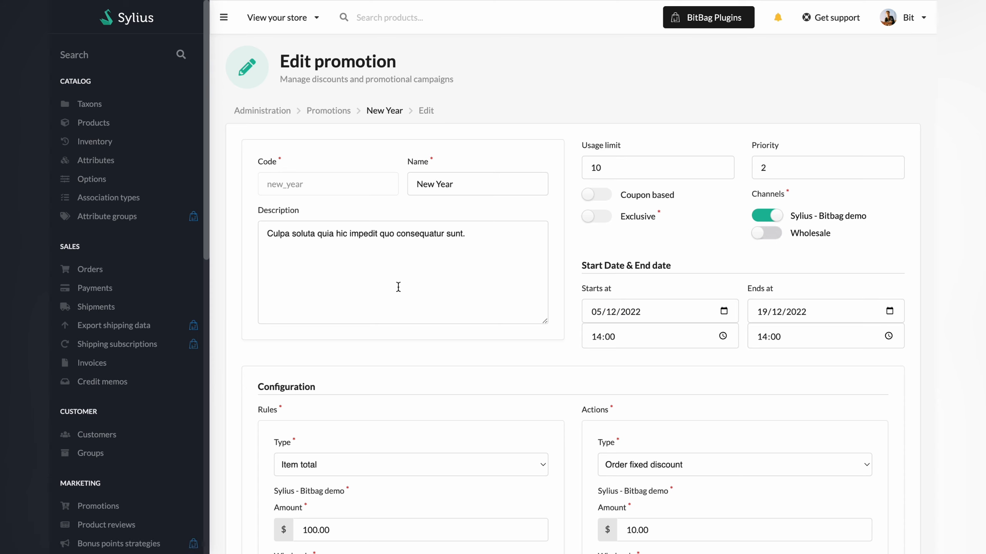
# - Open the Cash on delivery payment method to examine its channel availability
pyautogui.scroll(-5, 118, 347)
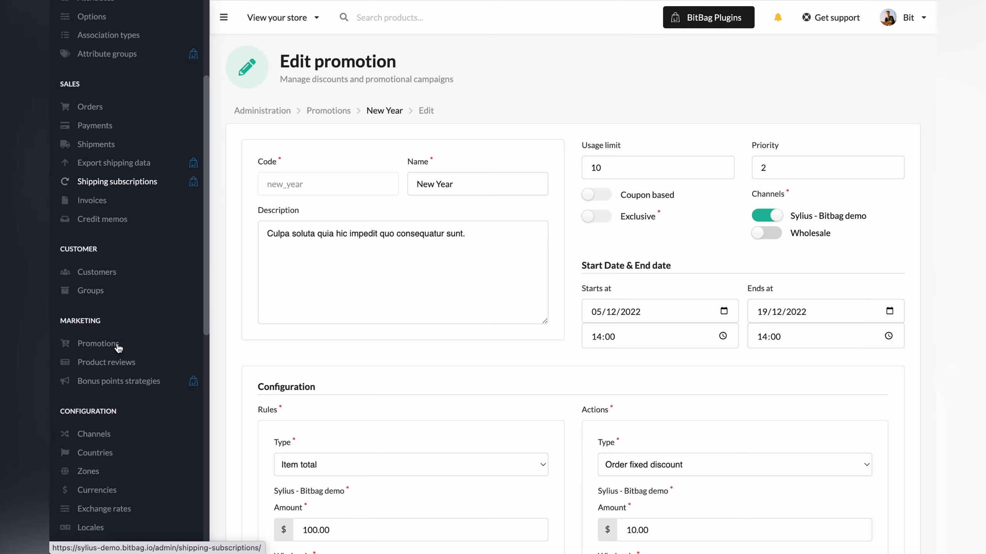
pyautogui.scroll(-4, 118, 347)
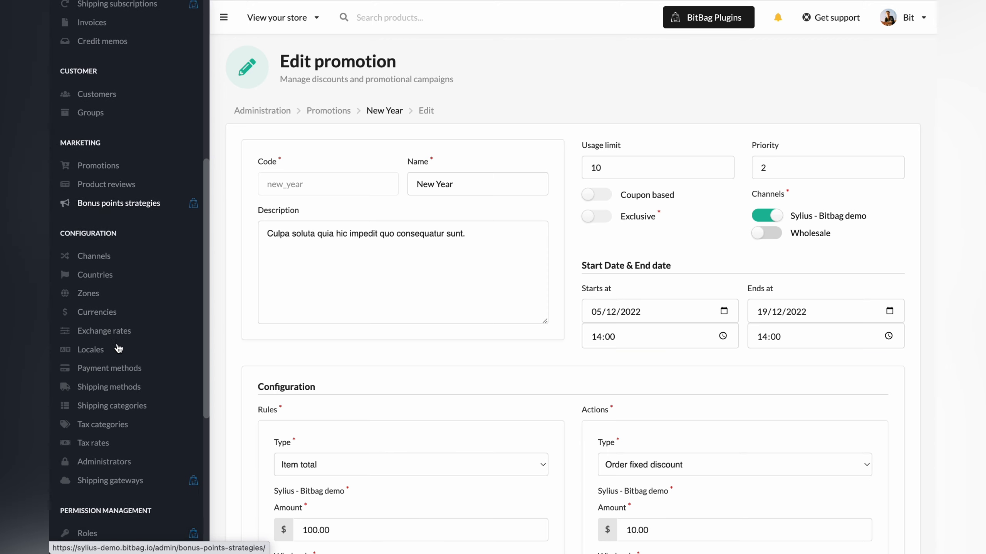
pyautogui.click(125, 356)
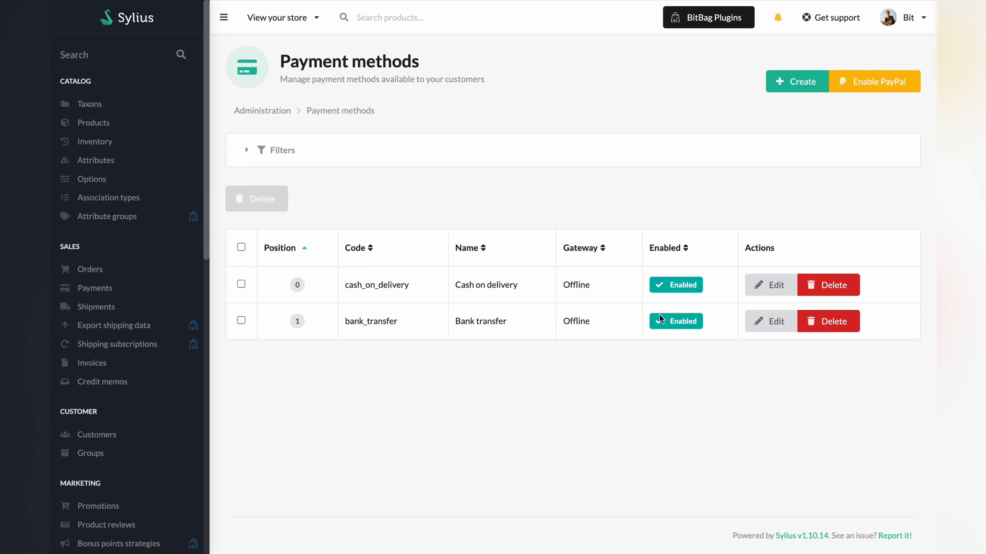
pyautogui.click(757, 294)
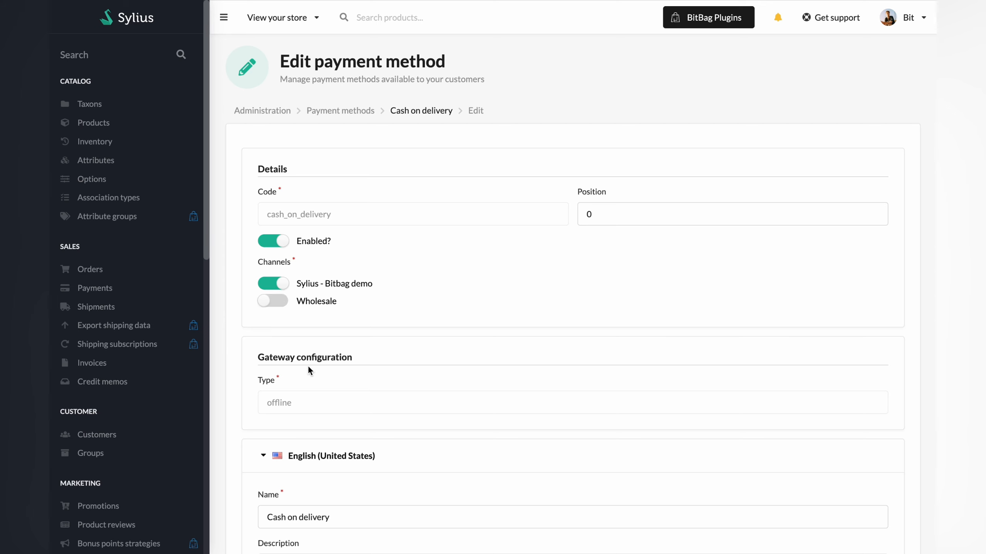
pyautogui.scroll(-3, 309, 370)
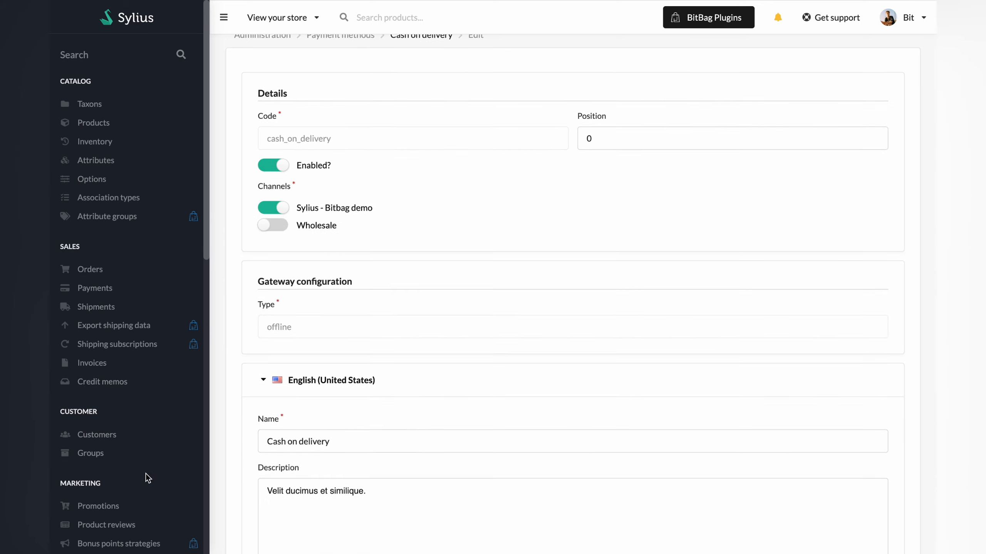
pyautogui.scroll(3, 148, 478)
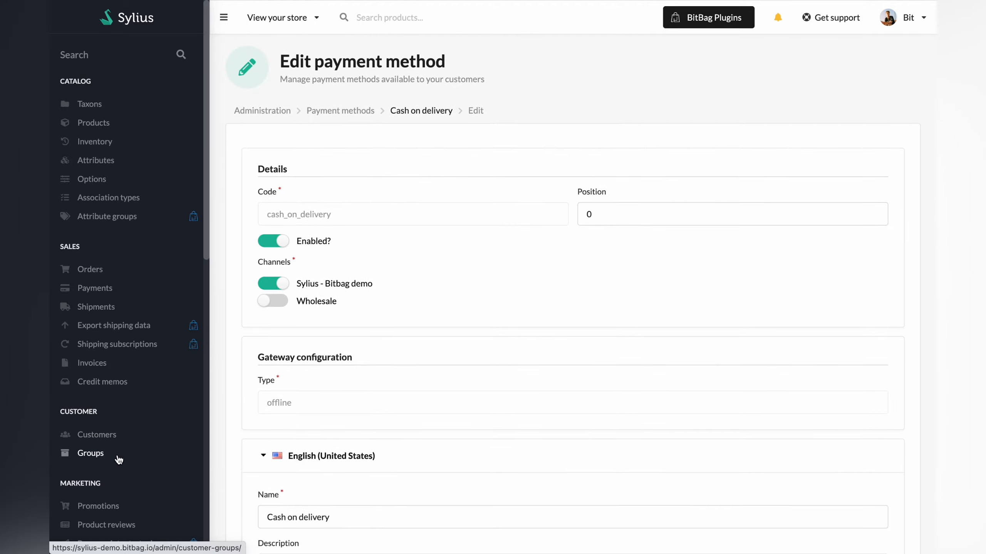
pyautogui.scroll(-5, 118, 460)
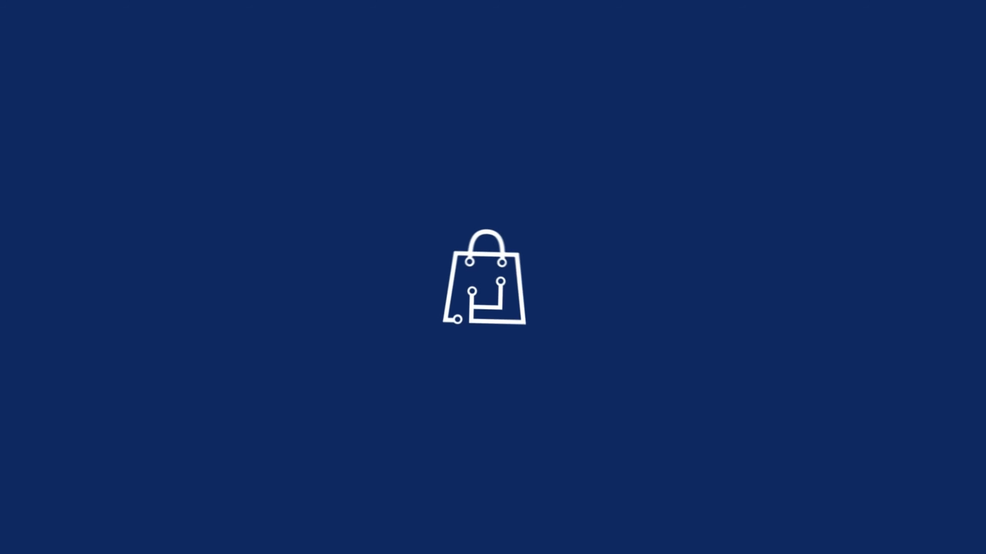